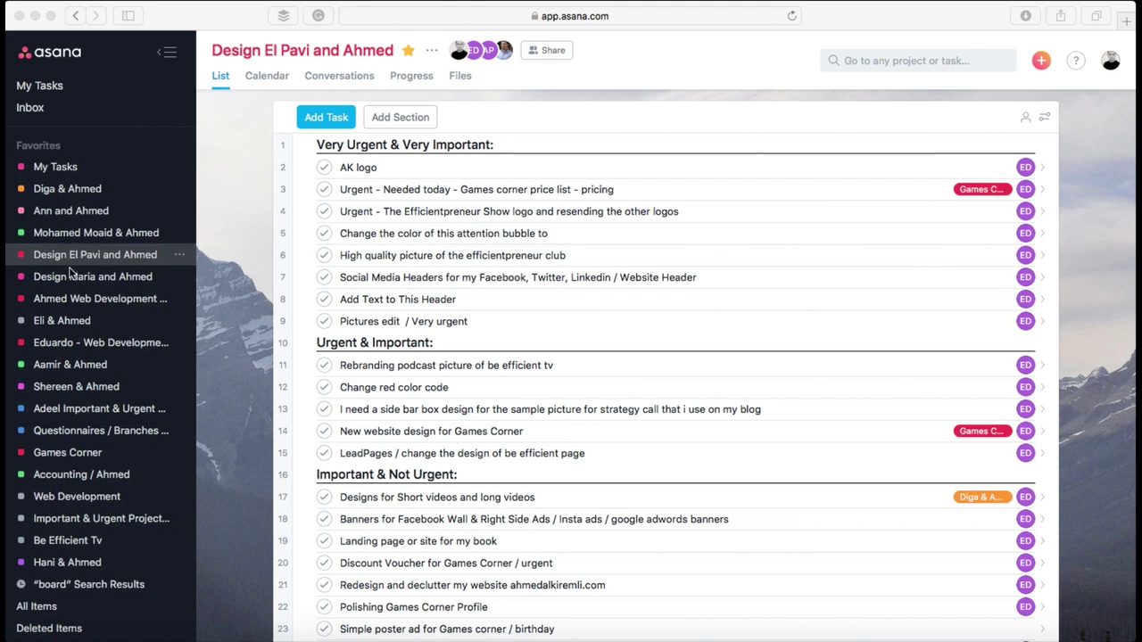
Step: Open the new project form to examine its List and Board layout options, and close it without creating a project
scroll(69, 264, "down", 3)
scroll(69, 260, "down", 1)
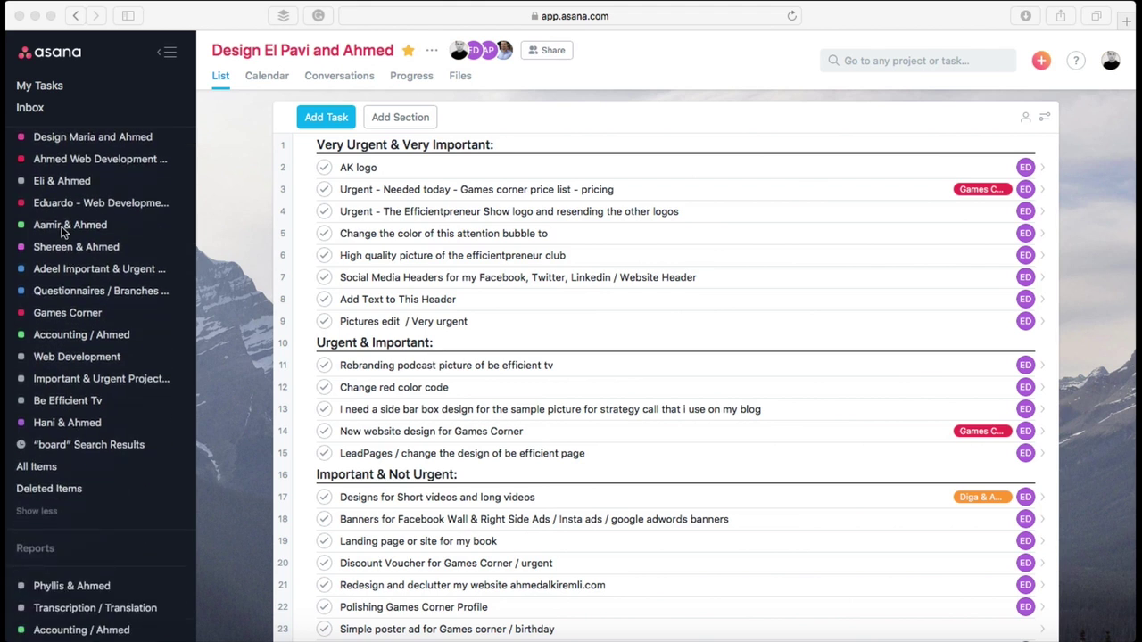
scroll(64, 234, "up", 4)
scroll(54, 205, "down", 8)
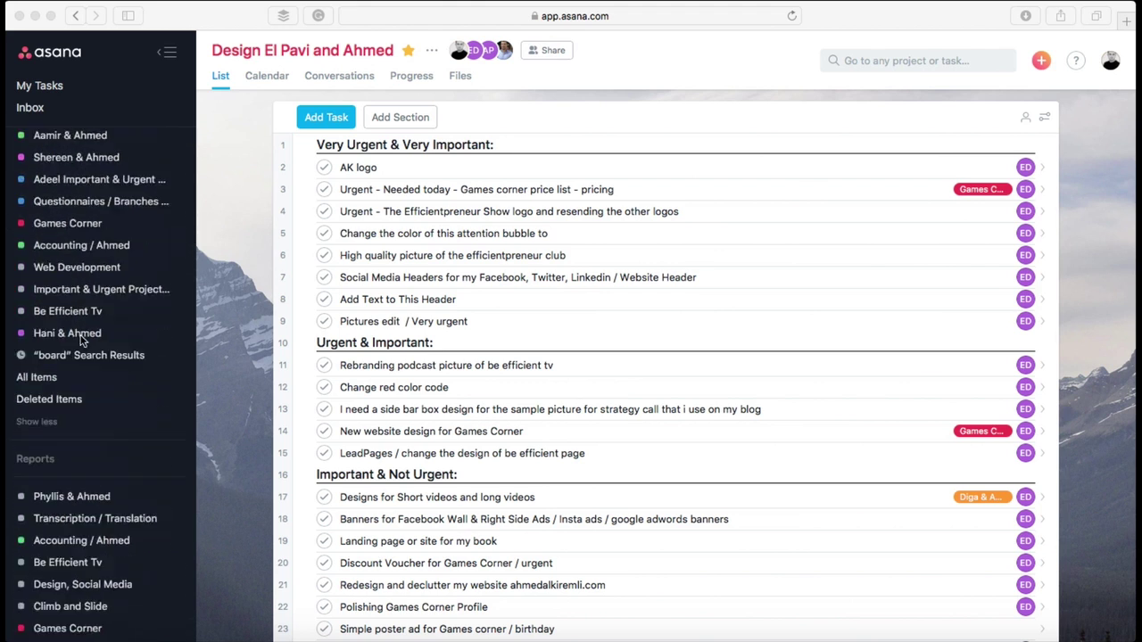
scroll(71, 232, "up", 10)
scroll(88, 250, "down", 6)
scroll(88, 250, "down", 8)
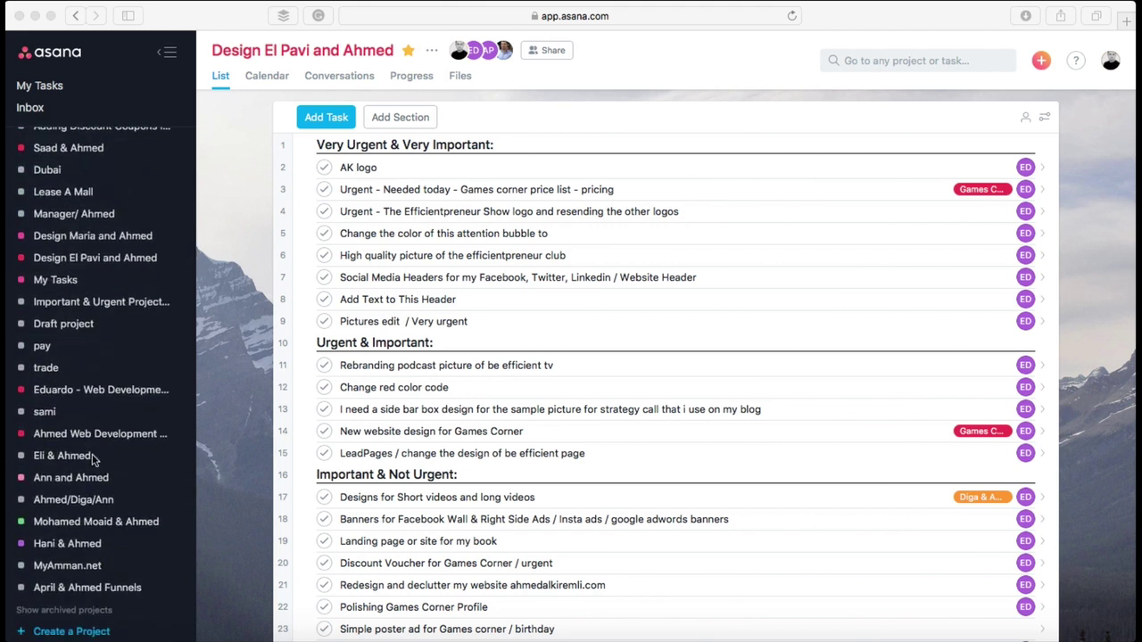
left_click(80, 632)
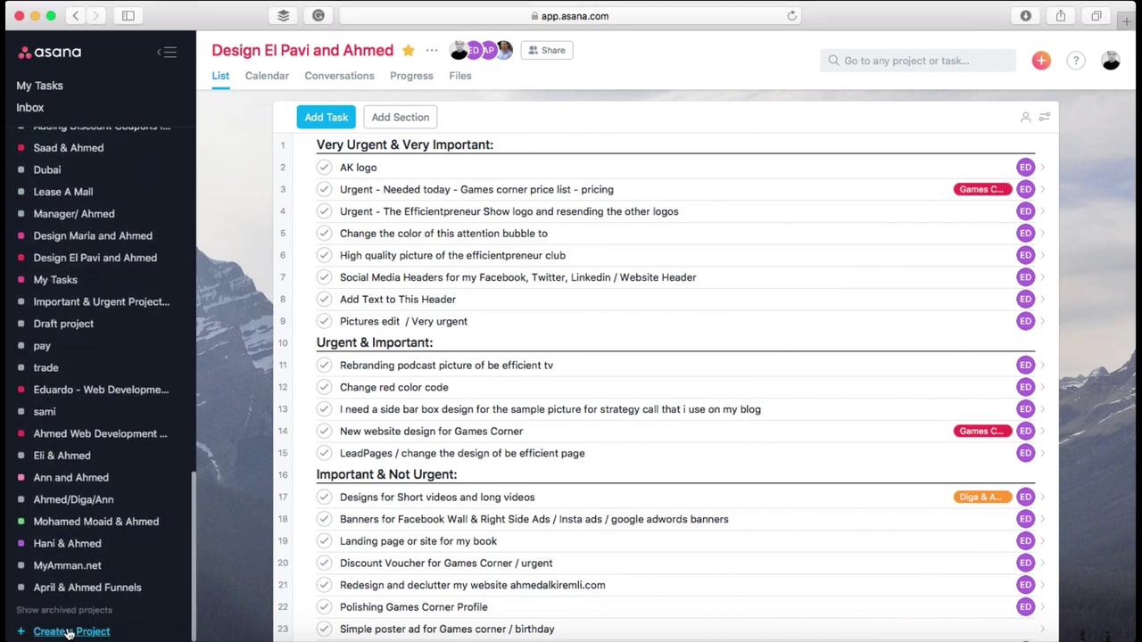
left_click(59, 632)
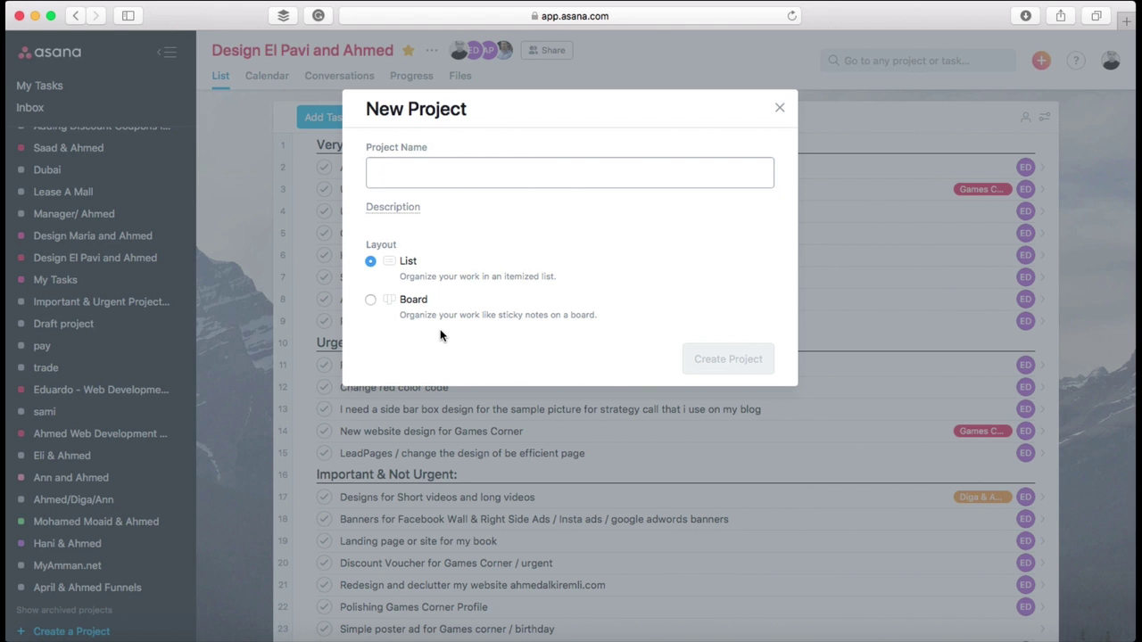
left_click(779, 108)
Step: Examine how the open design project's tasks are grouped into urgency and importance sections
scroll(528, 233, "down", 5)
scroll(420, 223, "up", 5)
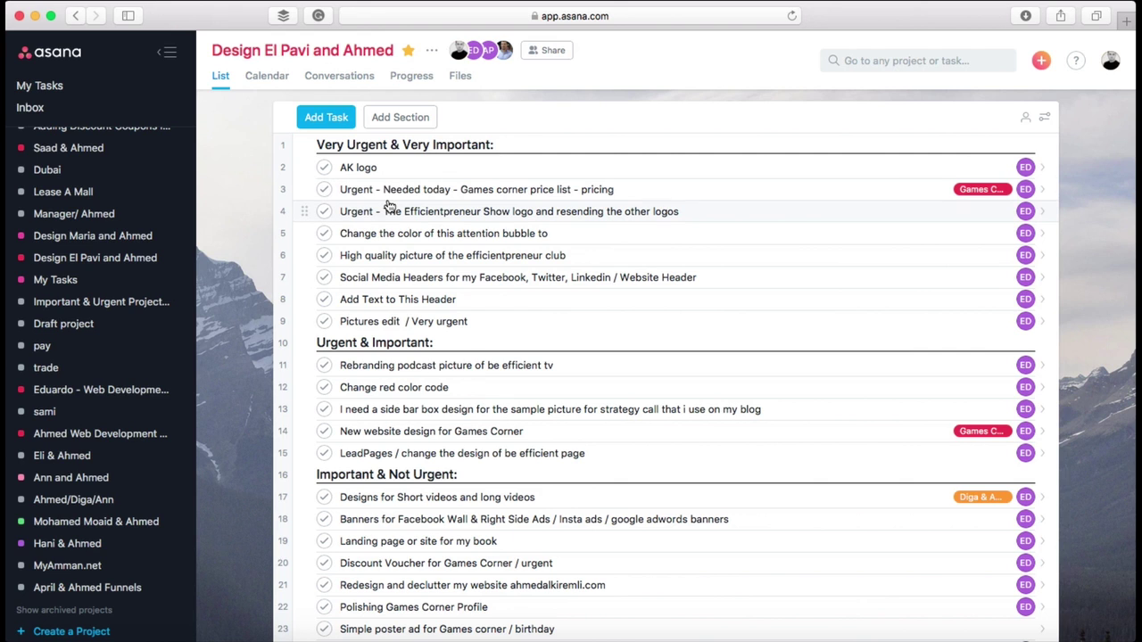
scroll(387, 219, "up", 1)
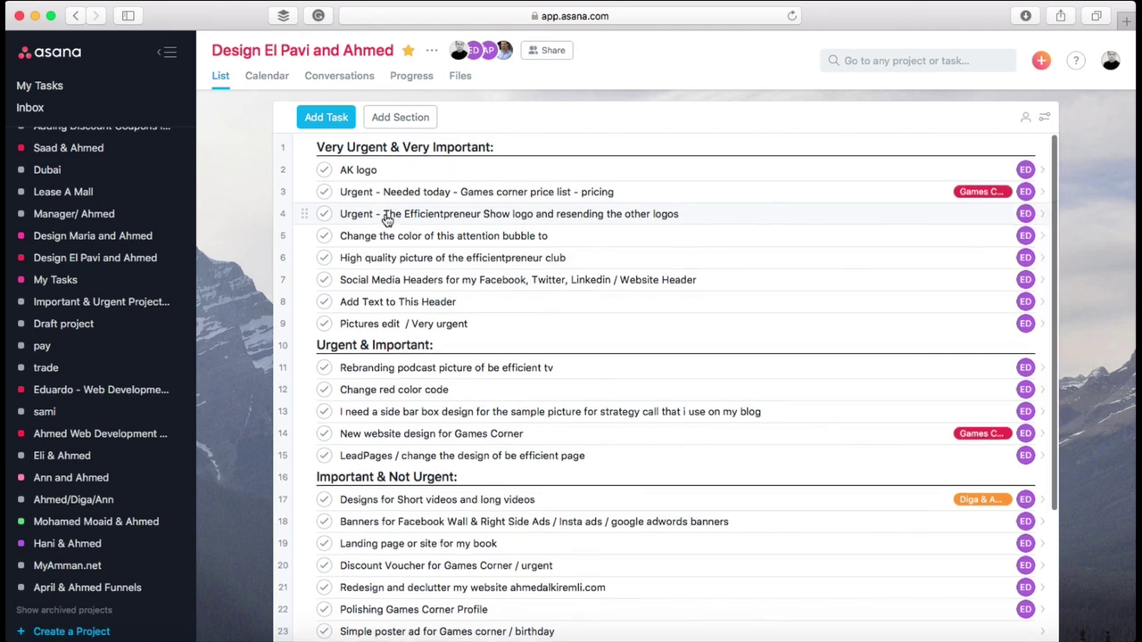
scroll(389, 287, "down", 2)
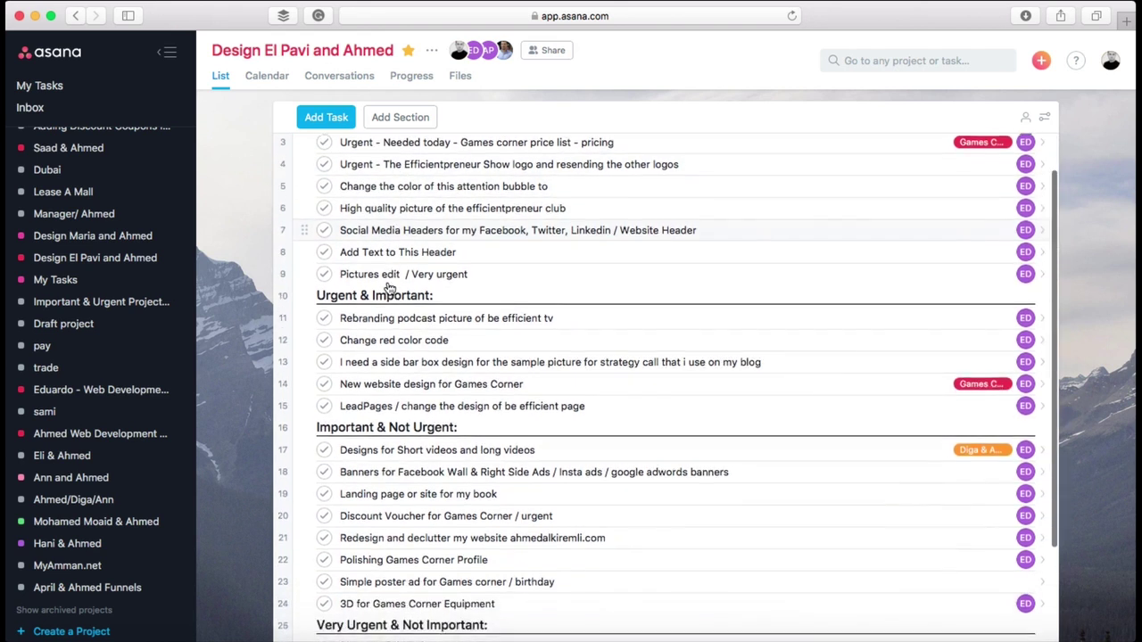
scroll(389, 288, "up", 2)
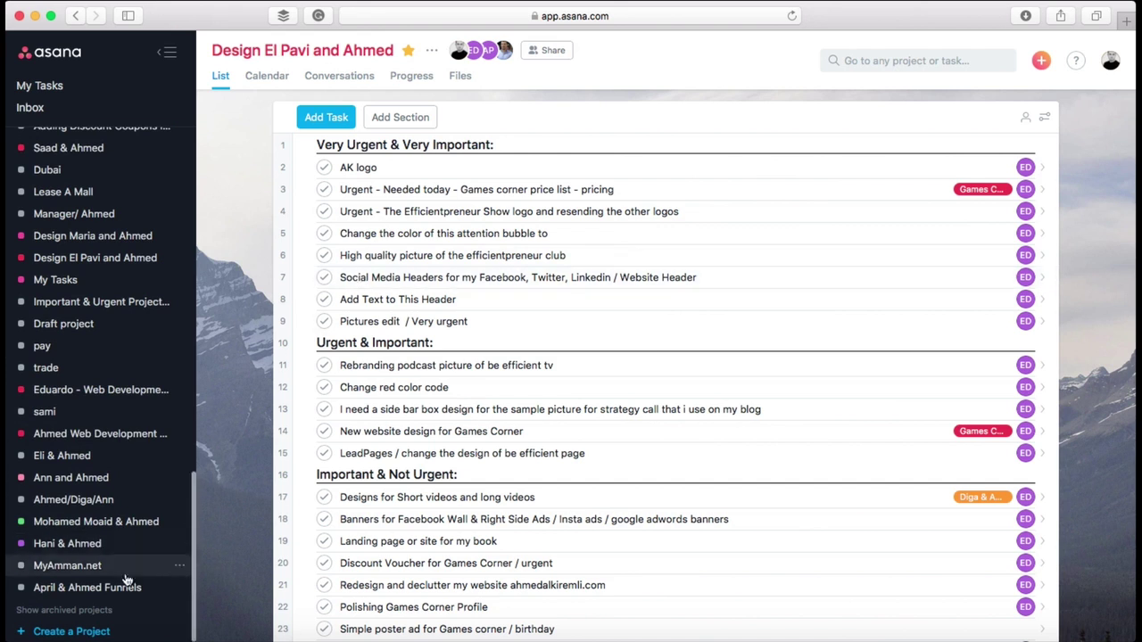
scroll(99, 534, "down", 1)
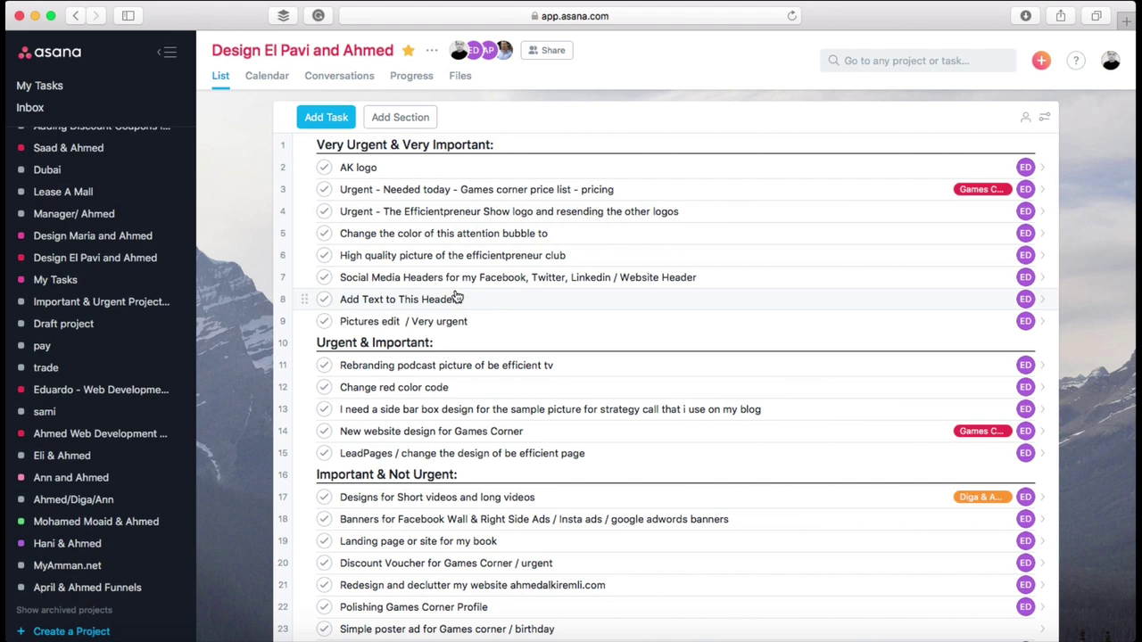
Step: Create a new project named "List Project Test" with the List layout
left_click(71, 631)
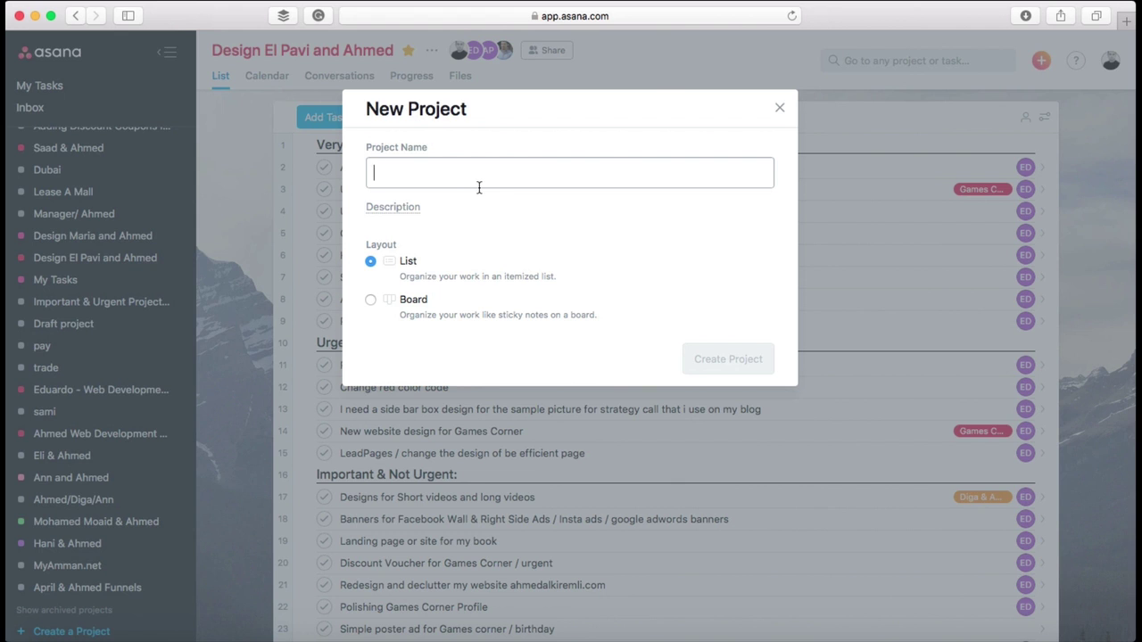
type("List P")
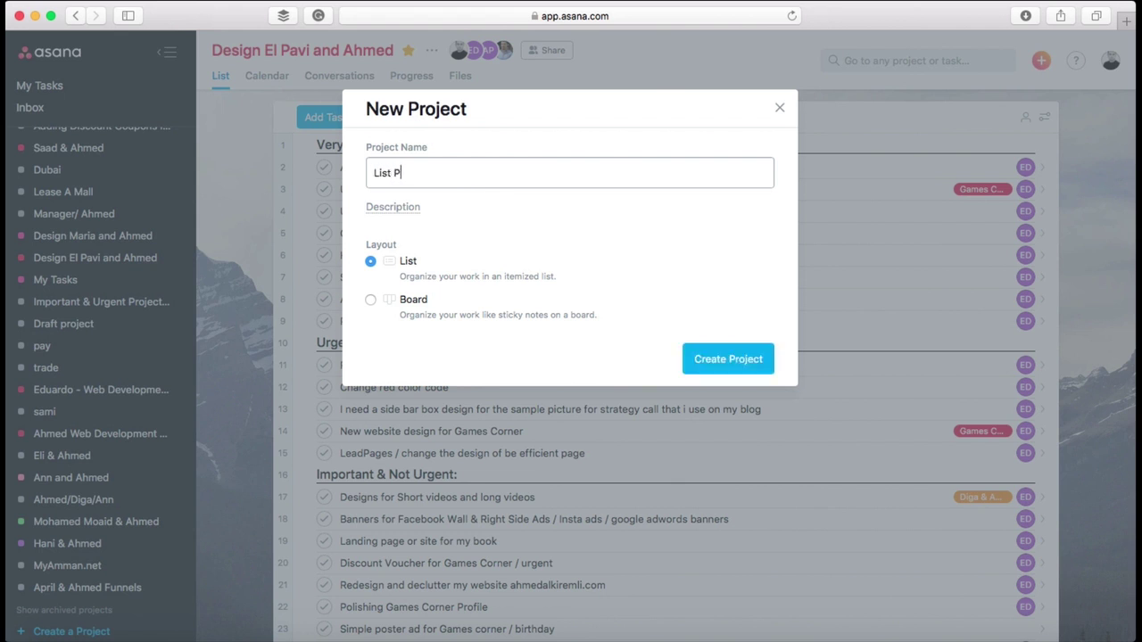
type("roject Test")
left_click(370, 300)
left_click(370, 260)
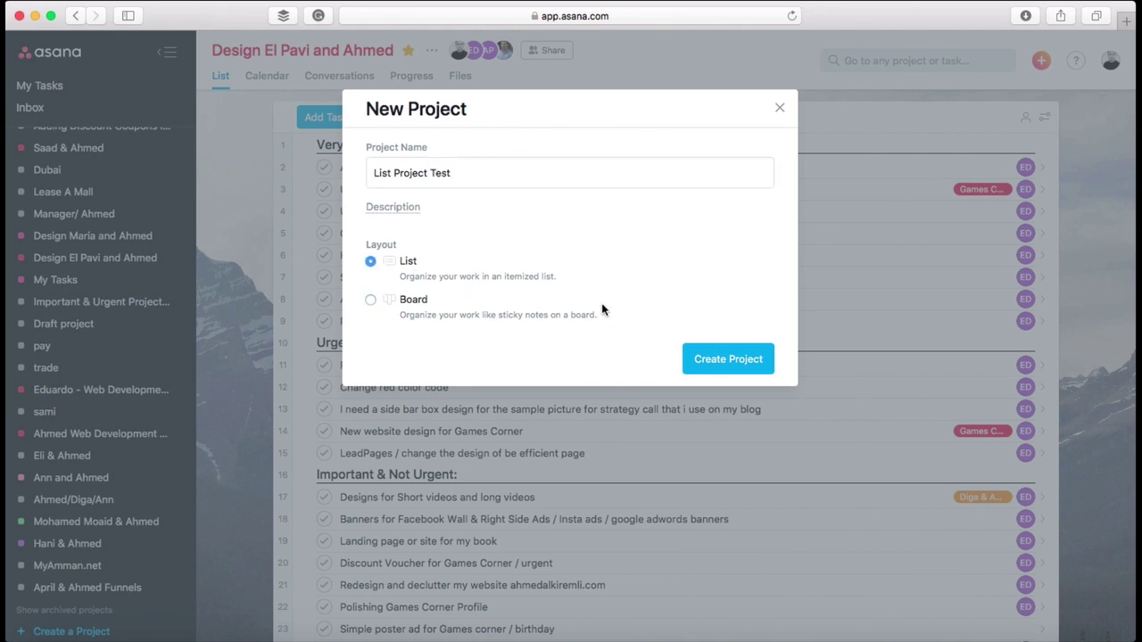
left_click(728, 352)
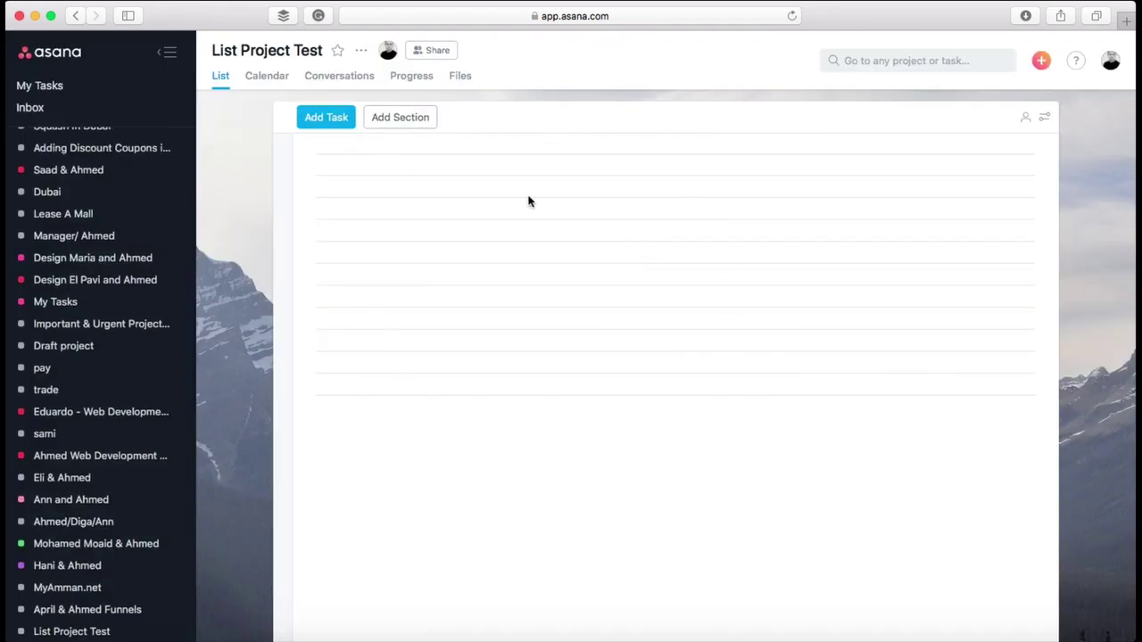
Step: Add a section named "Urgent" to the project, with a blank task beneath it
left_click(401, 120)
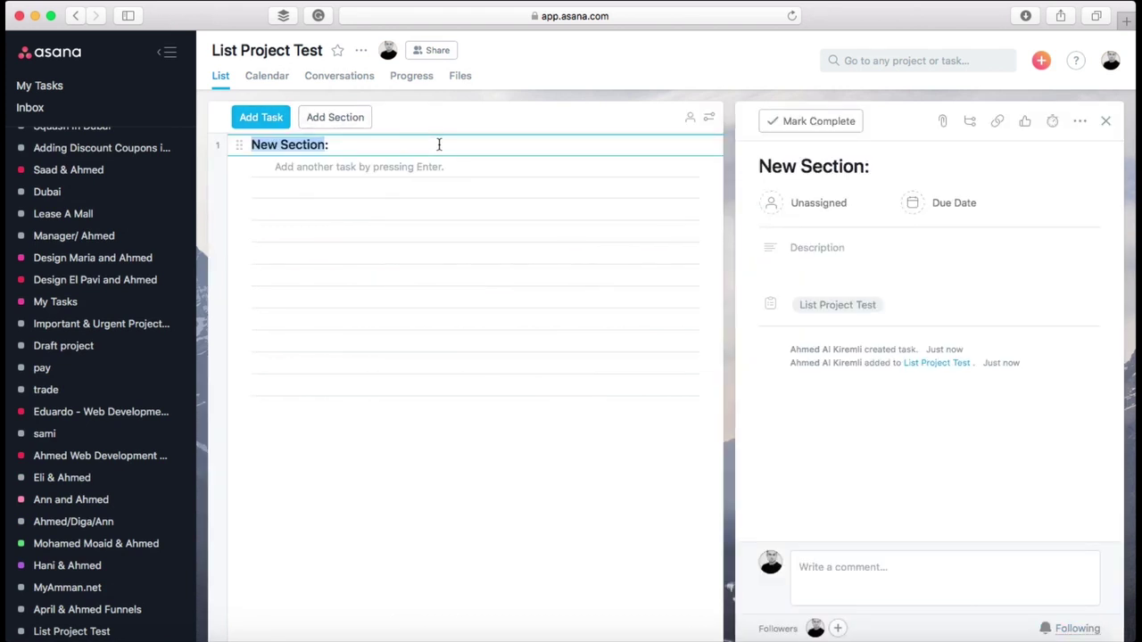
type("Uy:")
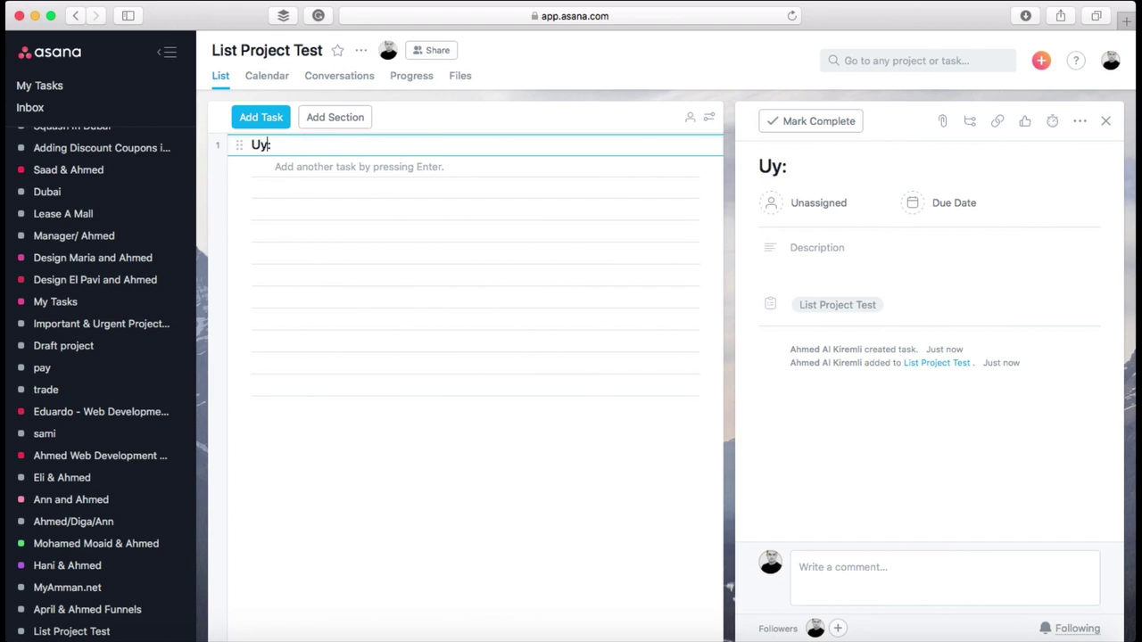
key("BackSpace")
type("rgent")
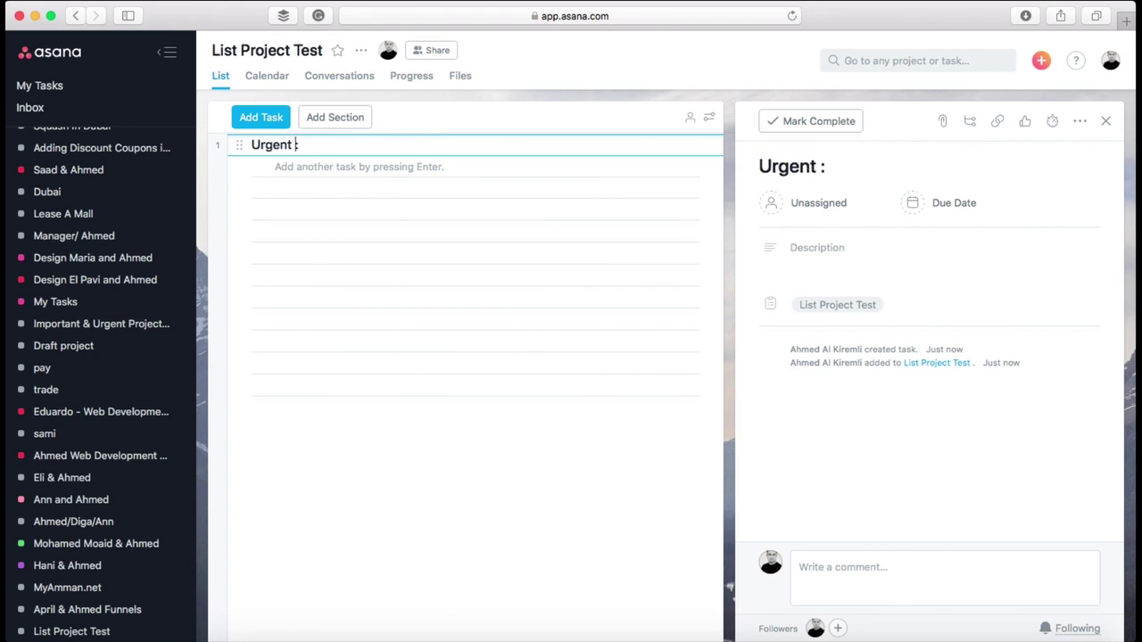
key("Return")
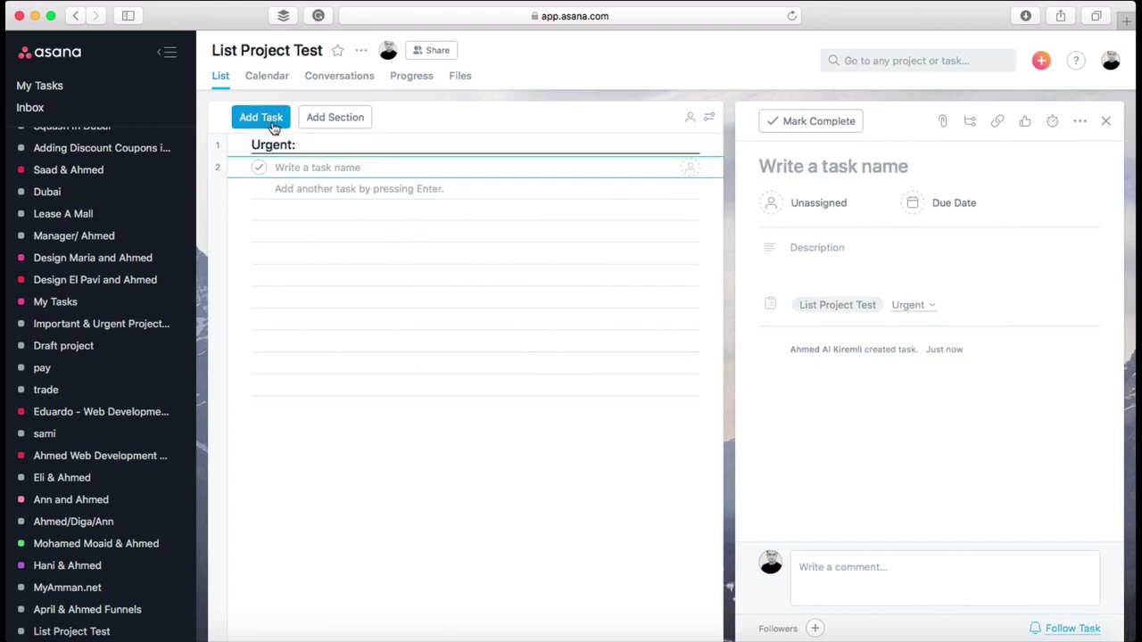
Step: Rename the section as "Urgent & Important" and return to the blank task beneath it
left_click(289, 145)
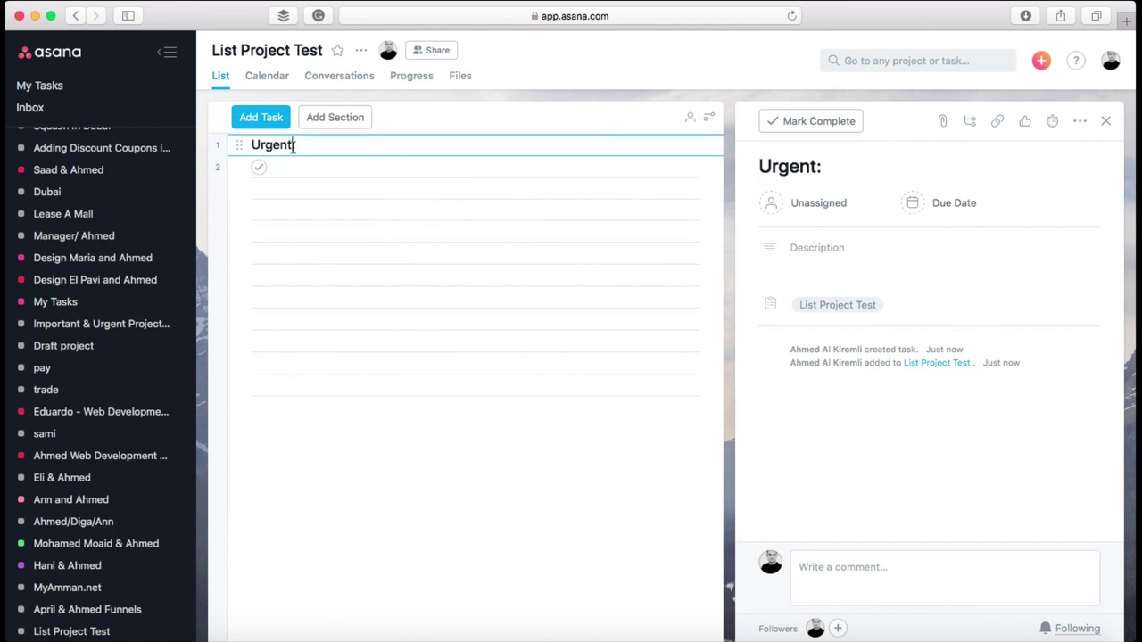
type("&")
key("BackSpace")
type("& Important")
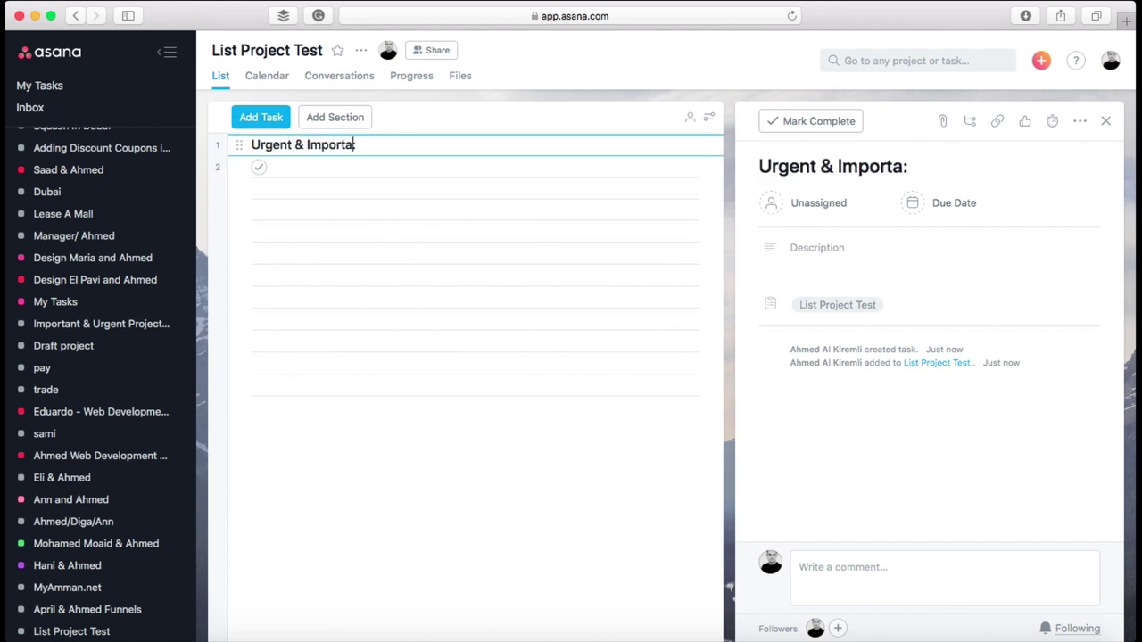
left_click(294, 170)
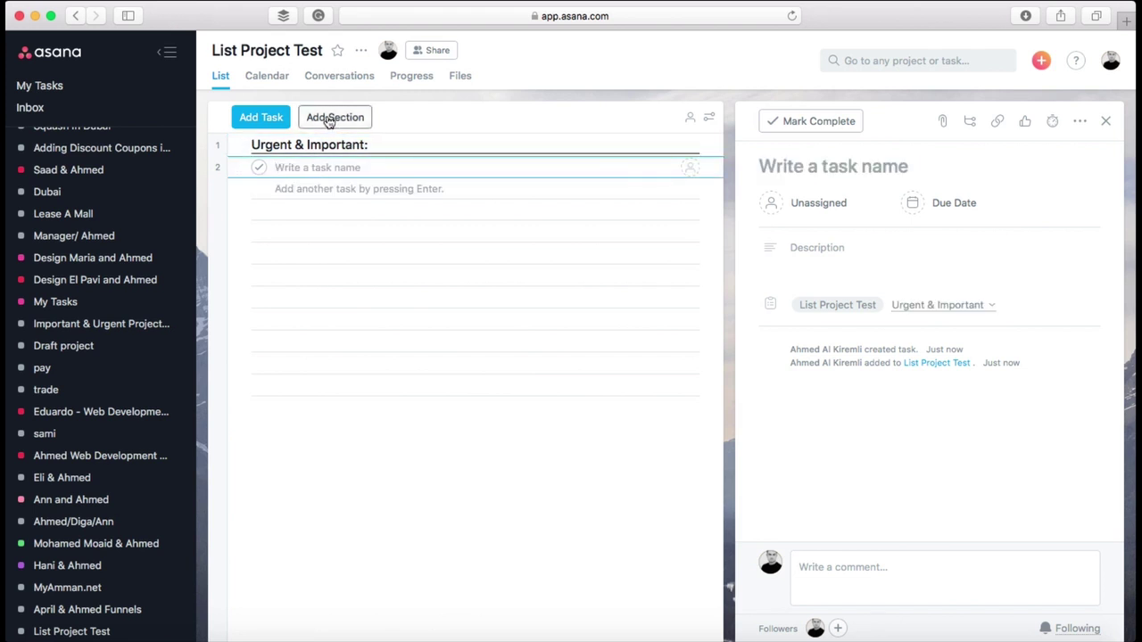
Step: Add a second section named "Important & Not Urgent" with a blank task beneath it
left_click(326, 117)
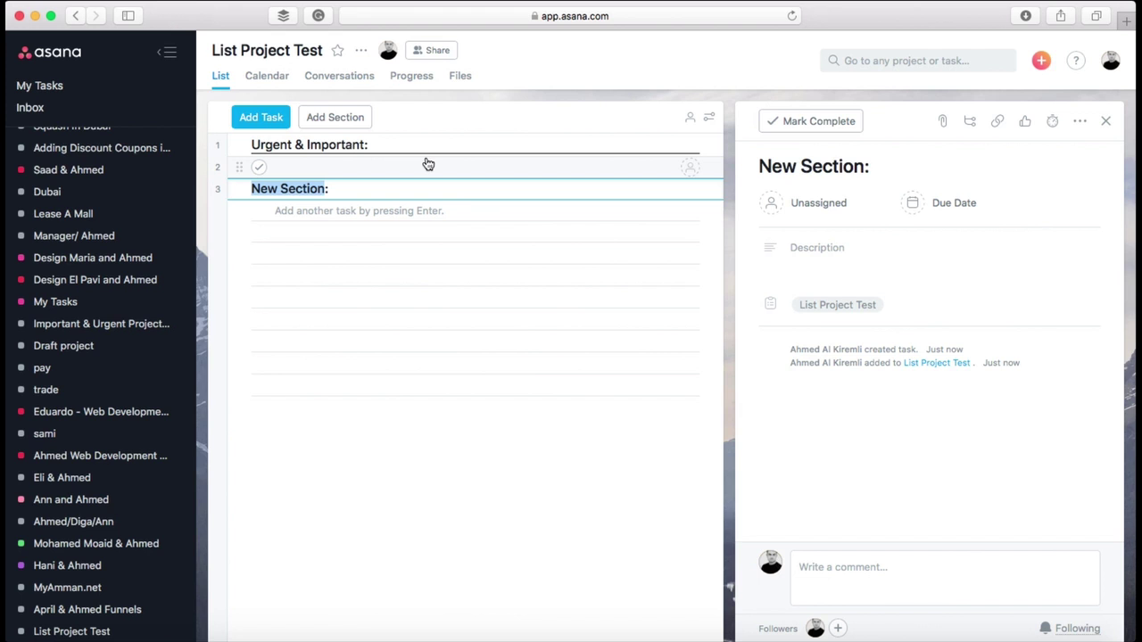
type("Important")
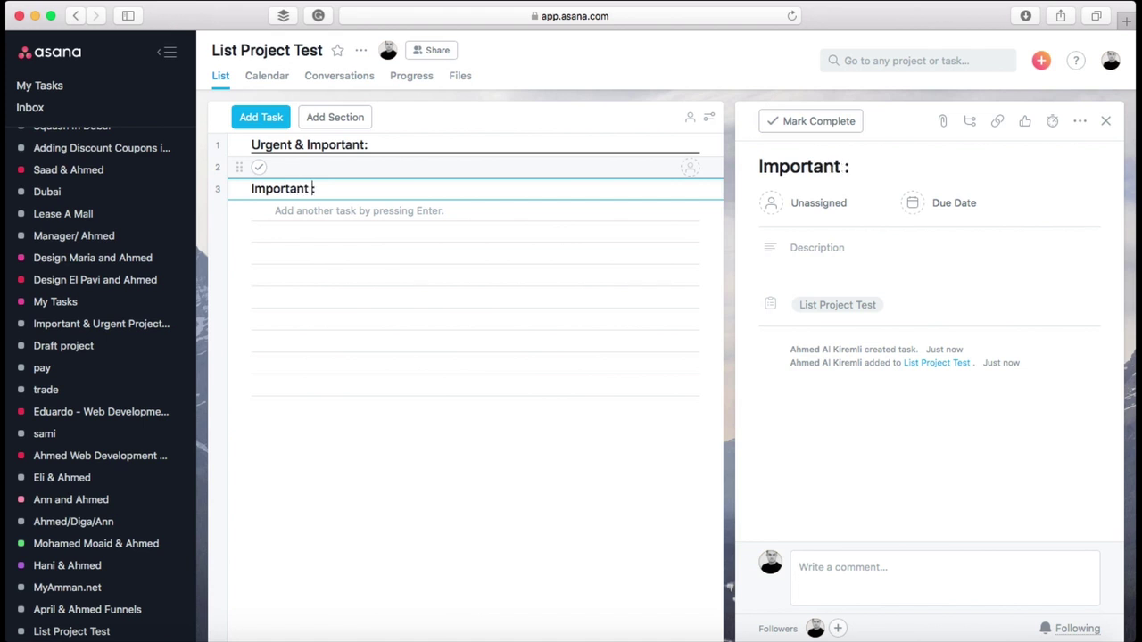
type(" & Not Urg")
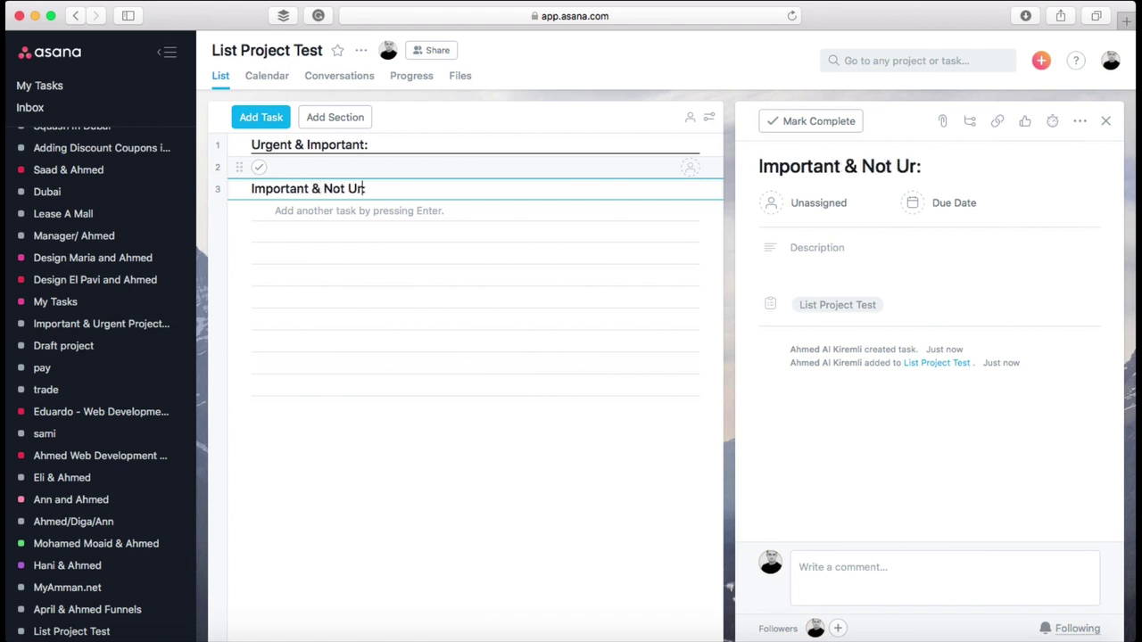
type("ent:")
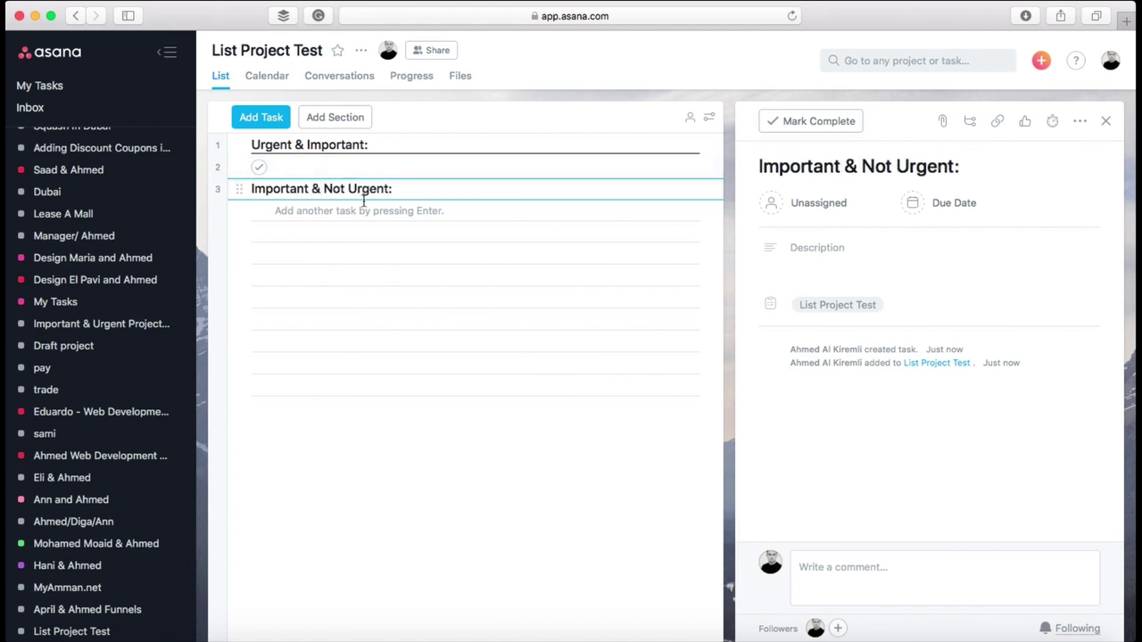
key("Return")
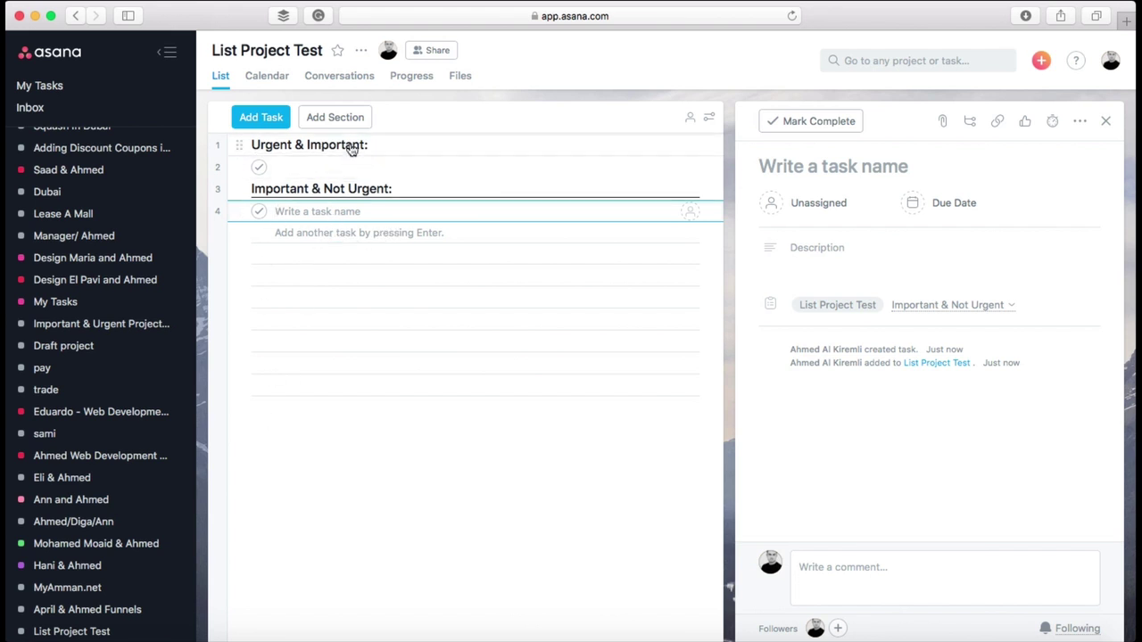
Step: Replace the blank task under Urgent & Important by completing it and moving a newly added task there, with its name open for editing
left_click(258, 174)
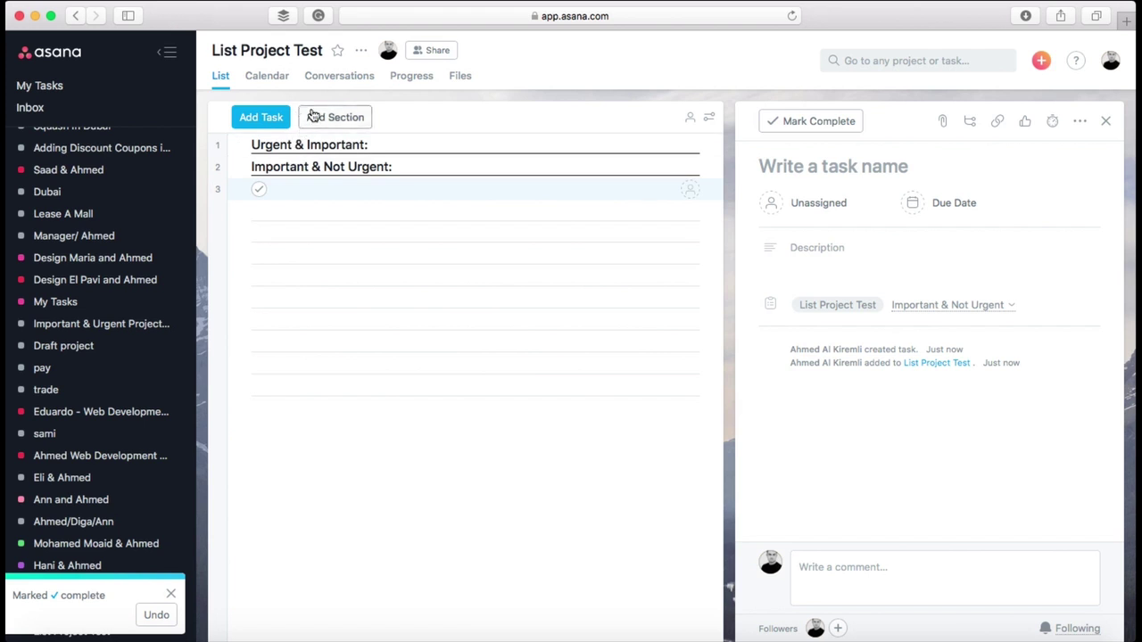
left_click(266, 119)
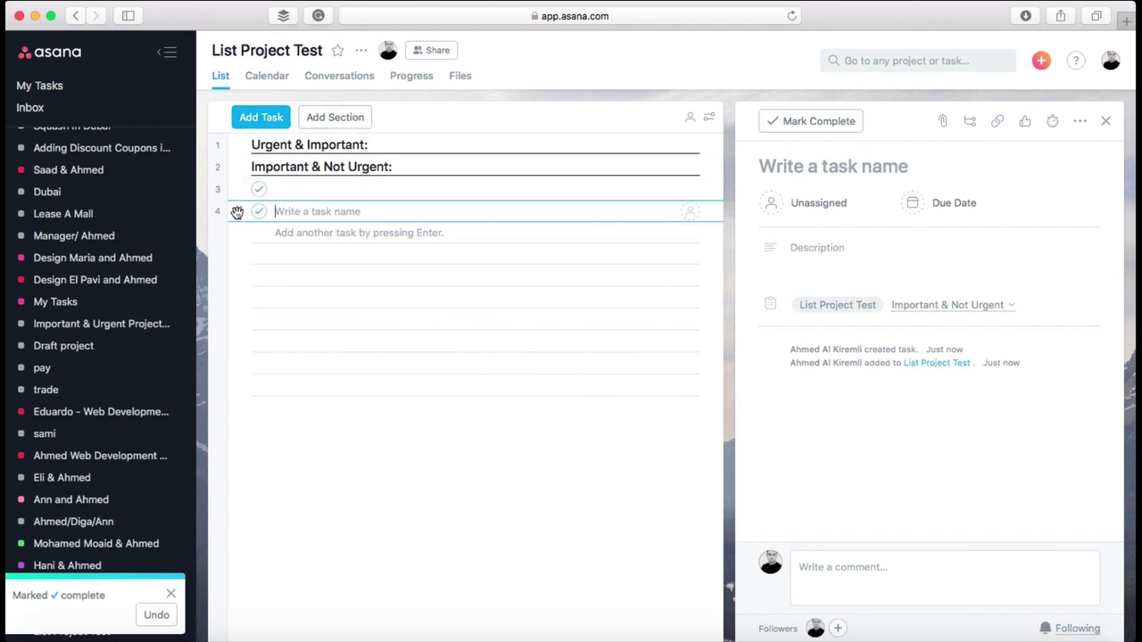
left_click_drag(239, 211, 245, 166)
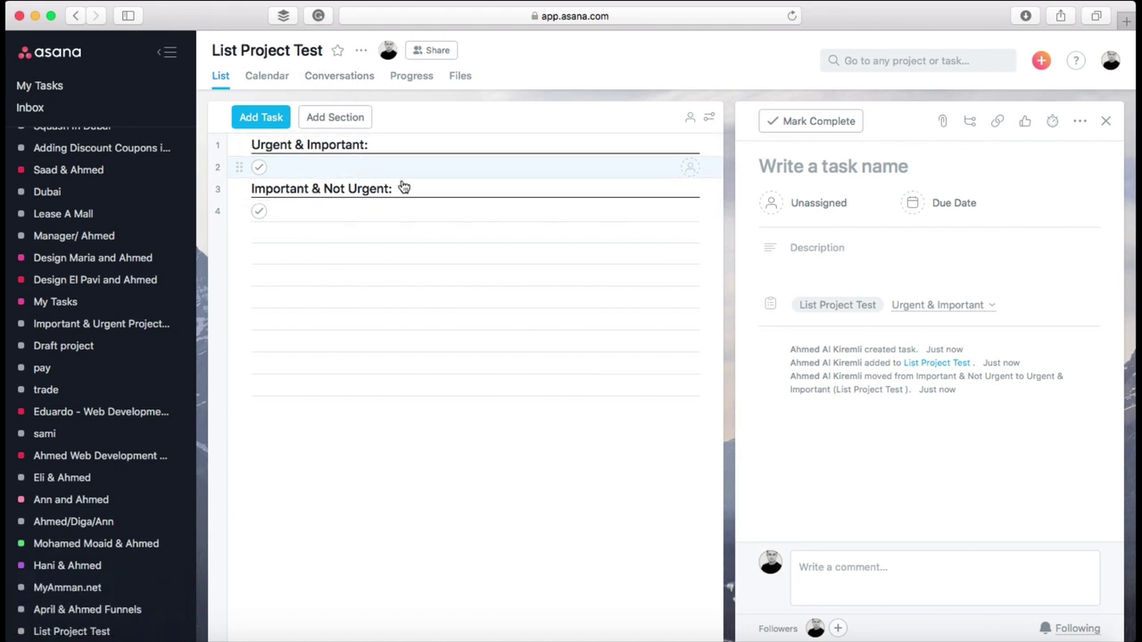
left_click(296, 167)
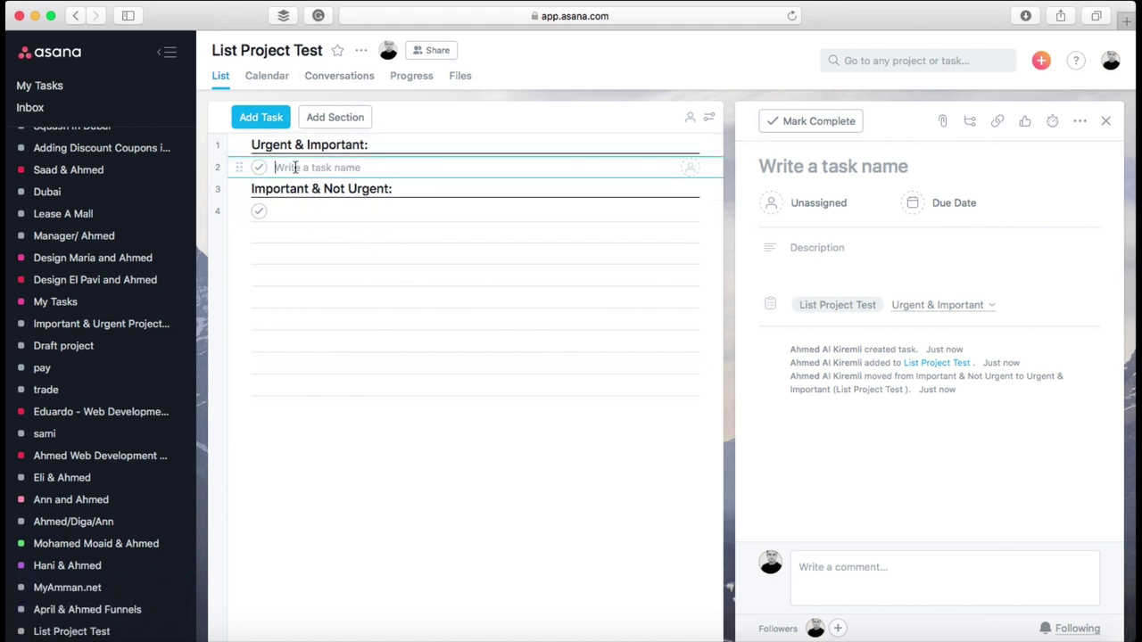
left_click(759, 169)
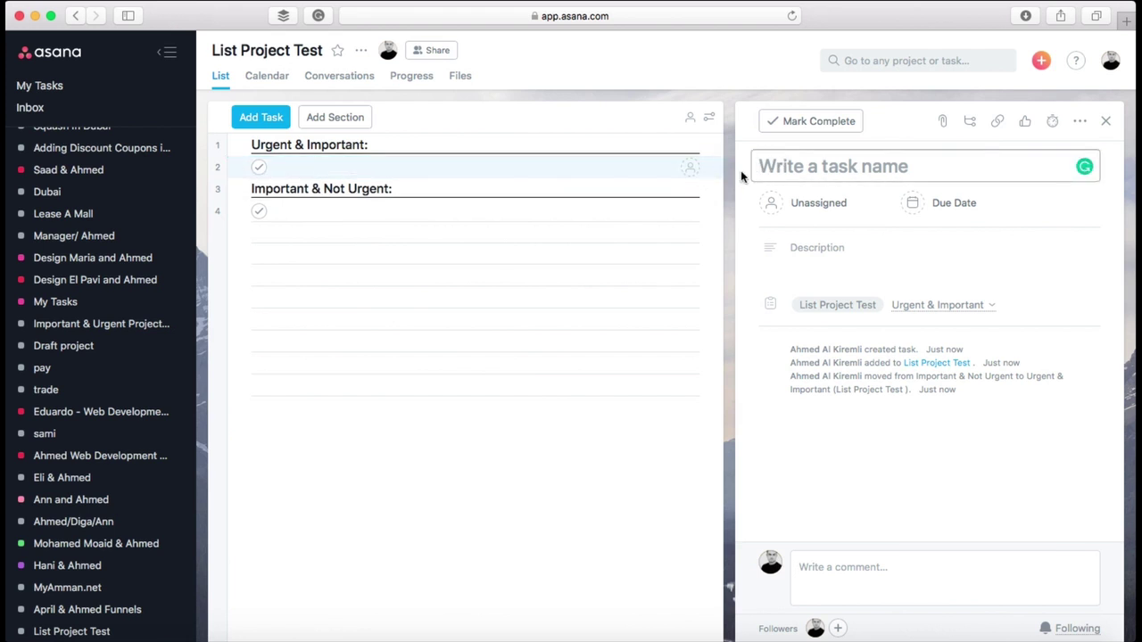
type("Te")
key("BackSpace")
type("ast")
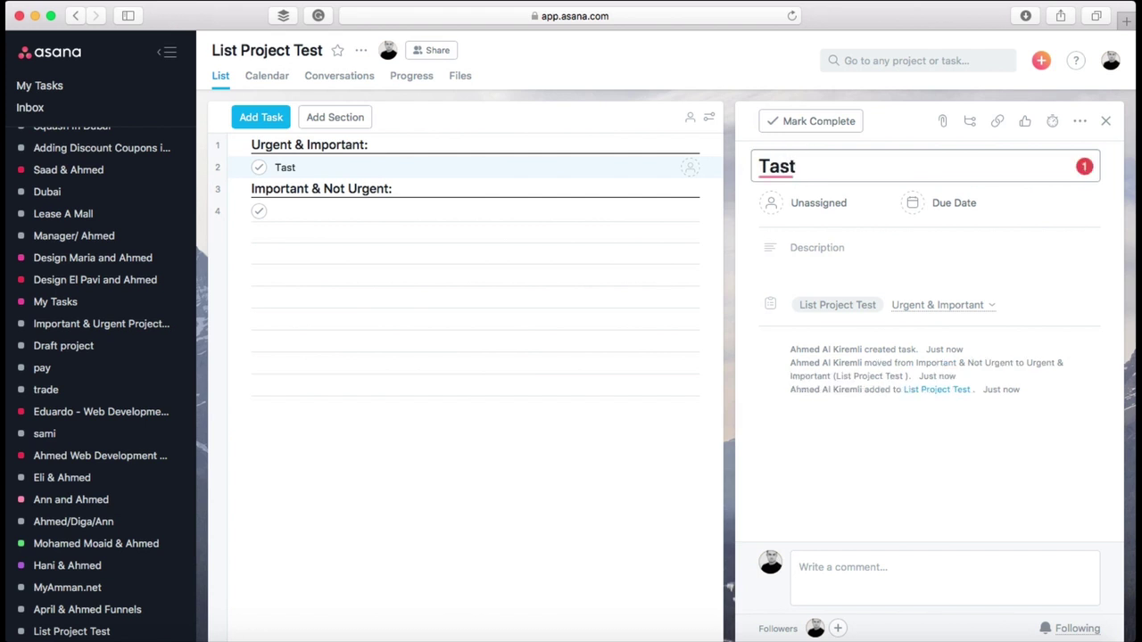
type(" 1")
key("BackSpace")
key("BackSpace")
type("k")
key("BackSpace")
key("BackSpace")
key("BackSpace")
key("BackSpace")
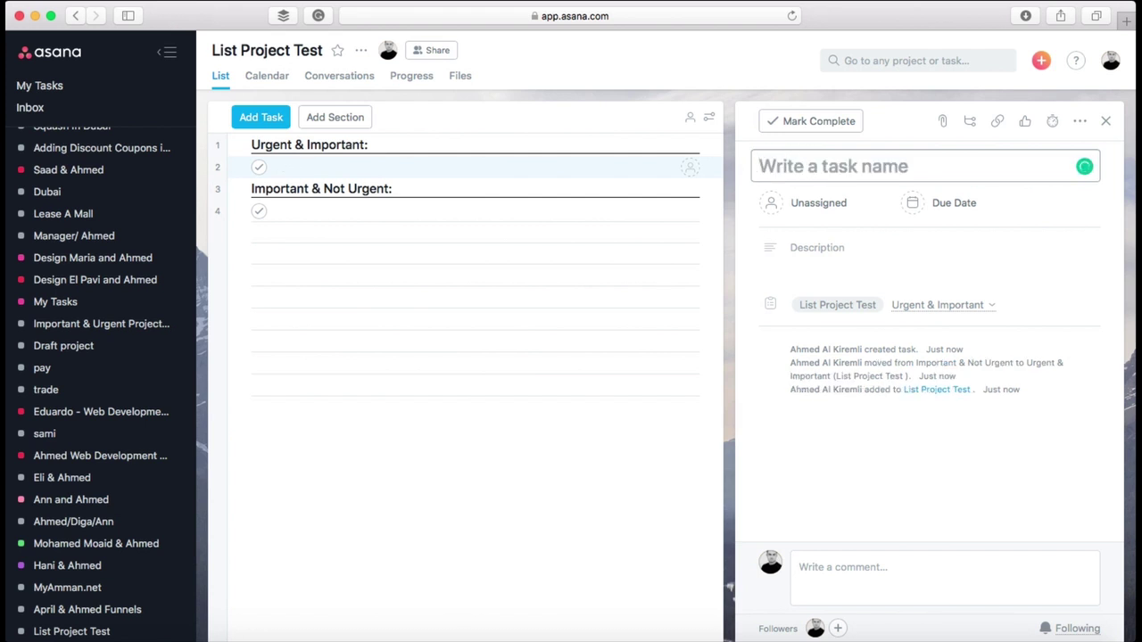
Step: Name the blank task under Urgent & Important "Logo Redesign"
type("R")
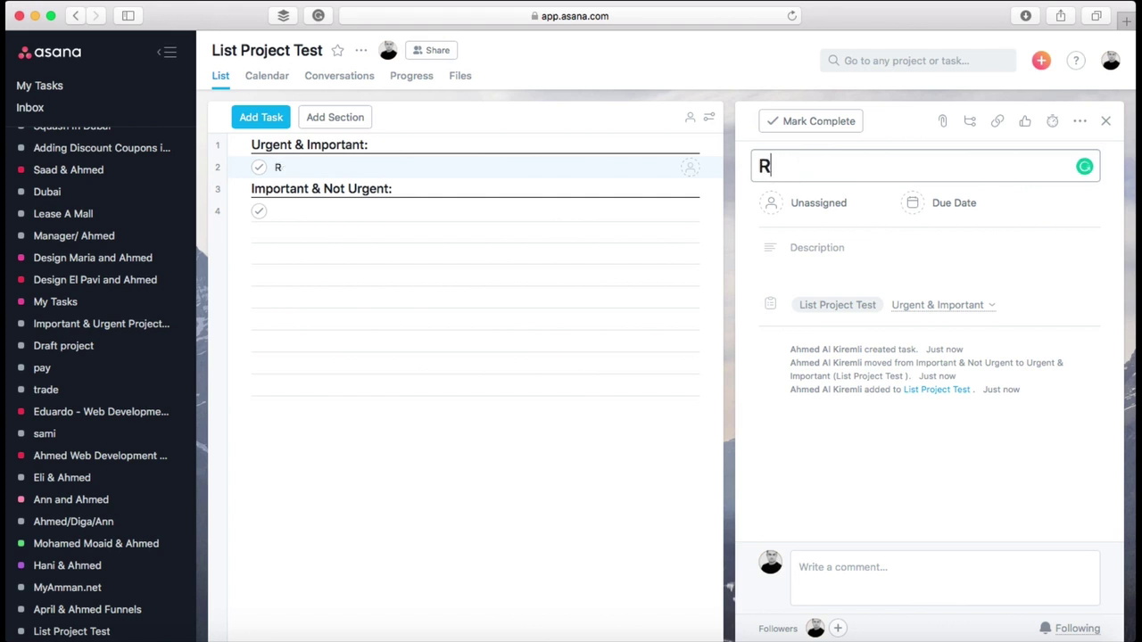
key("BackSpace")
type("Logo Re")
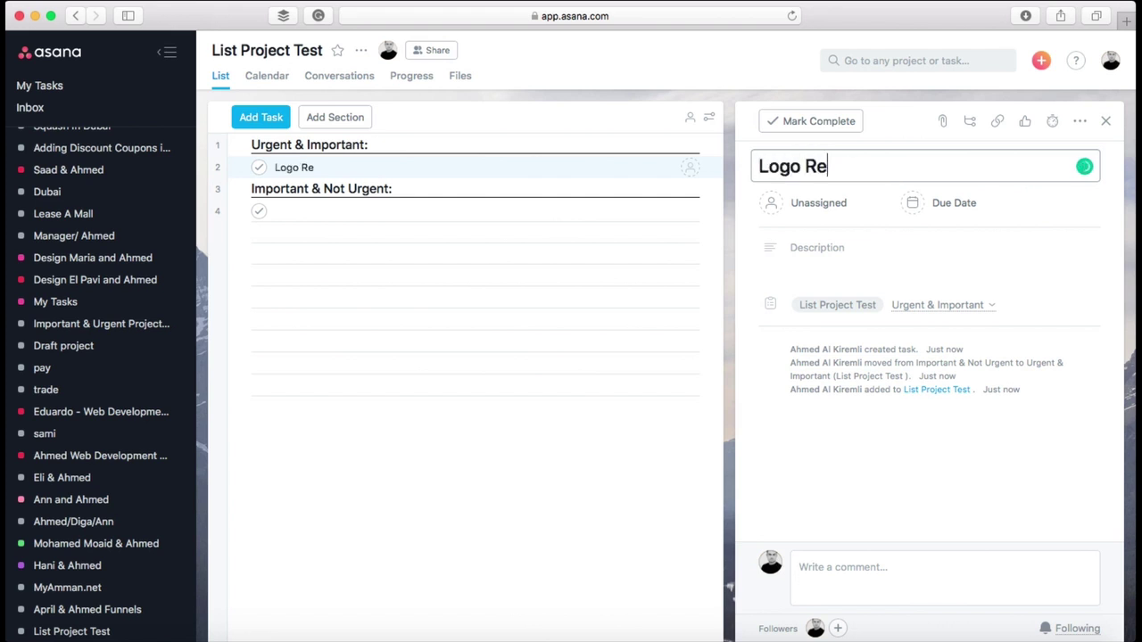
type("sign")
key("BackSpace")
key("BackSpace")
key("BackSpace")
key("BackSpace")
key("BackSpace")
type("design")
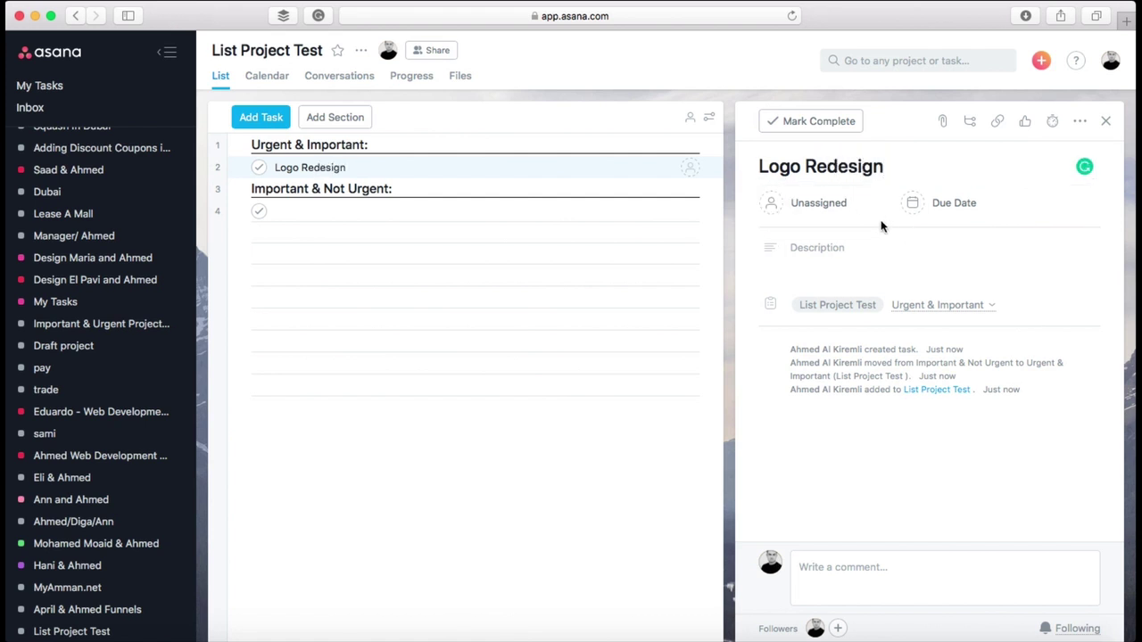
Step: Assign the Logo Redesign task to the designer, found by searching the assignees for "pav"
left_click(834, 216)
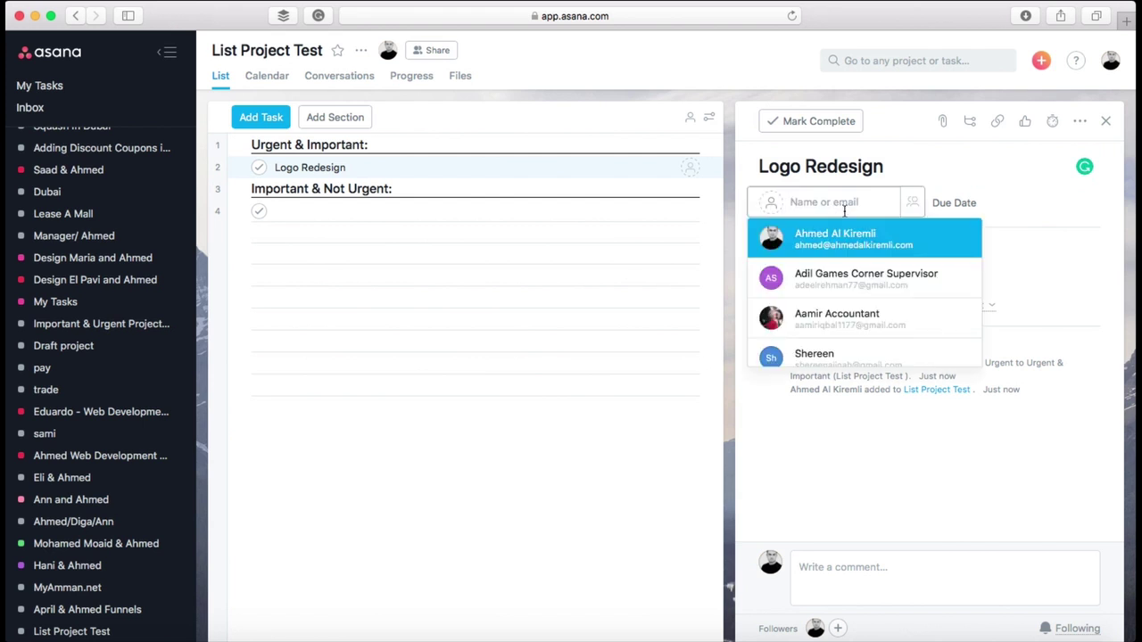
left_click(1020, 232)
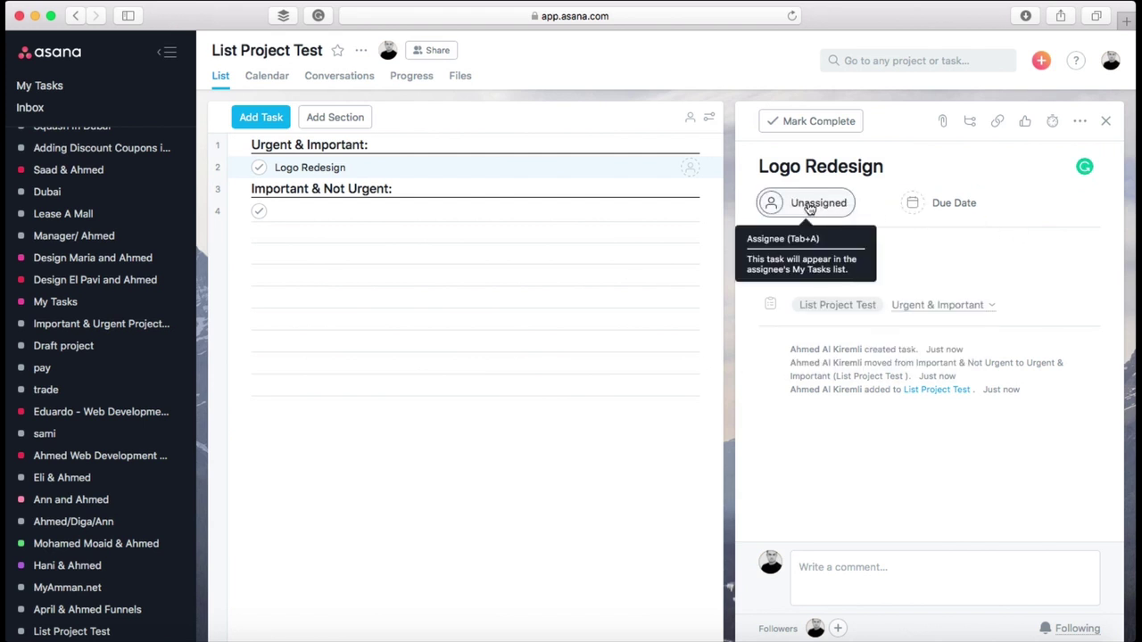
left_click(810, 203)
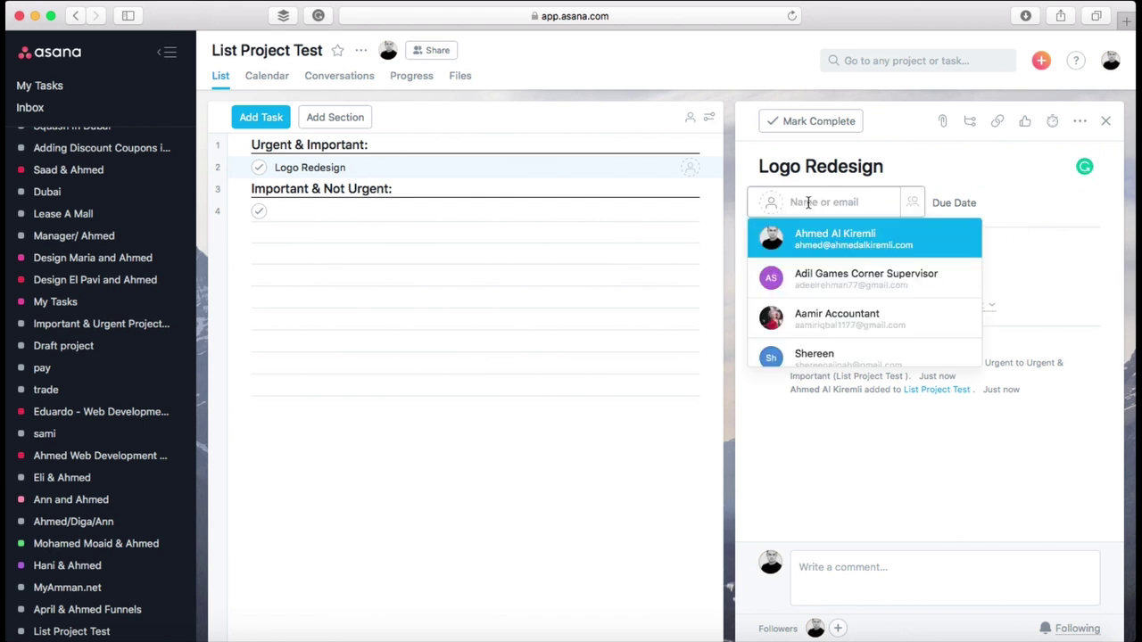
scroll(838, 269, "down", 3)
scroll(838, 268, "up", 3)
type("pa")
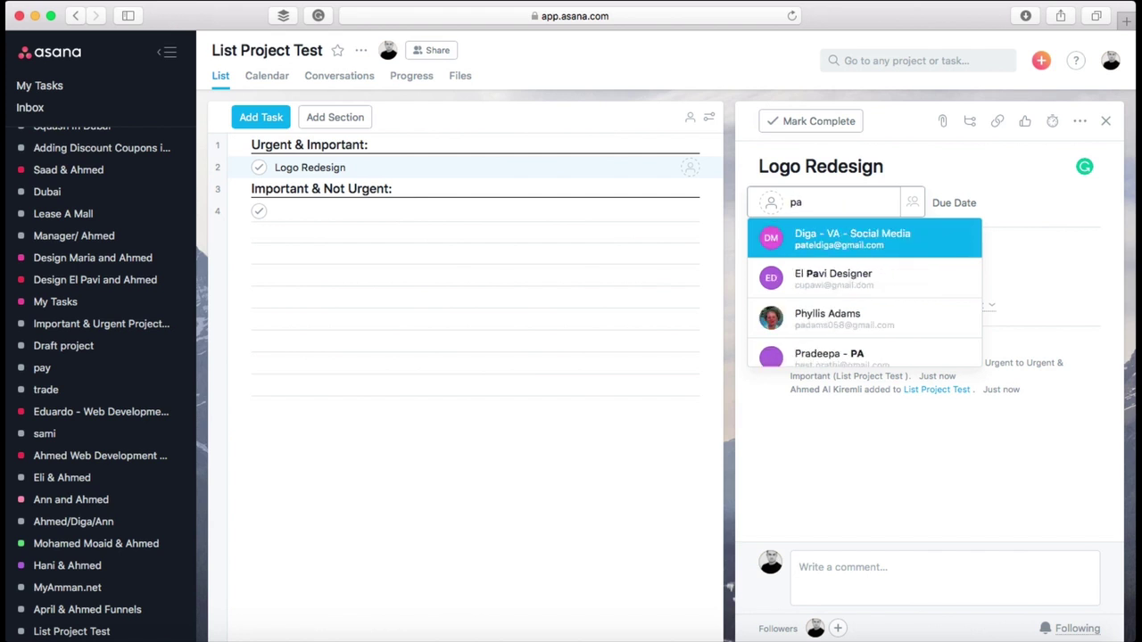
type("v")
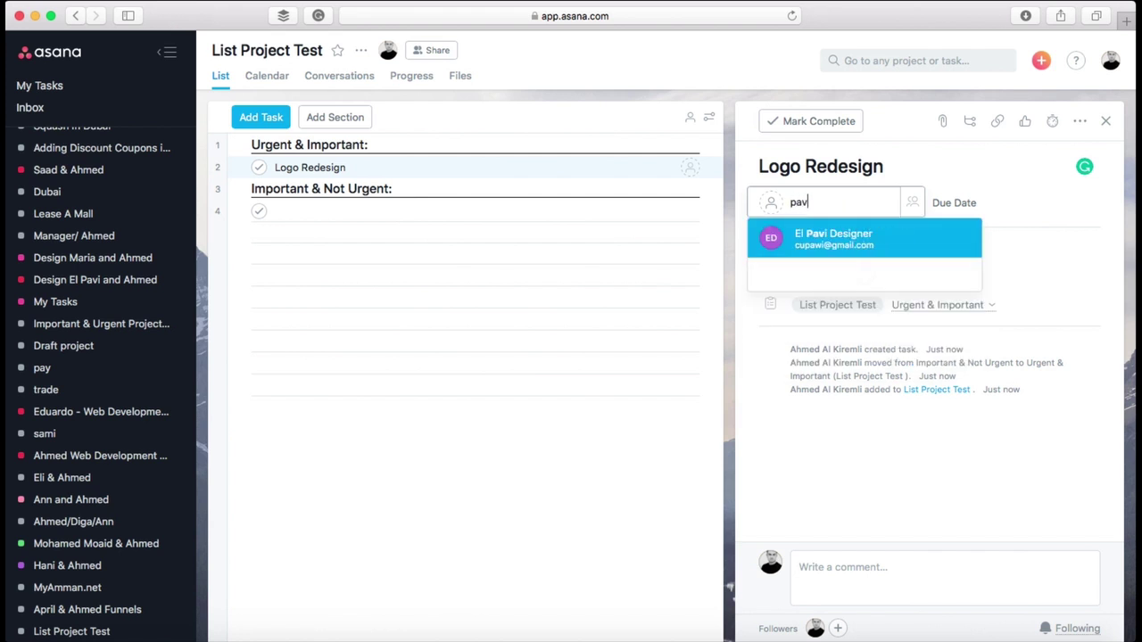
left_click(881, 241)
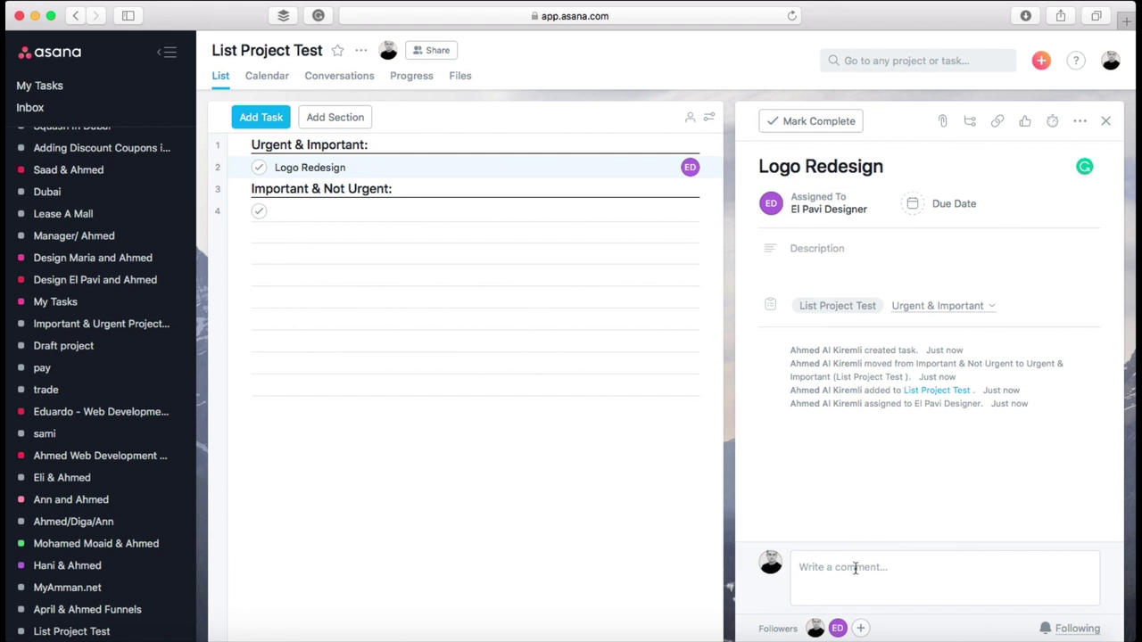
Step: Add the accountant as a follower of the Logo Redesign task
mouse_move(836, 632)
left_click(861, 629)
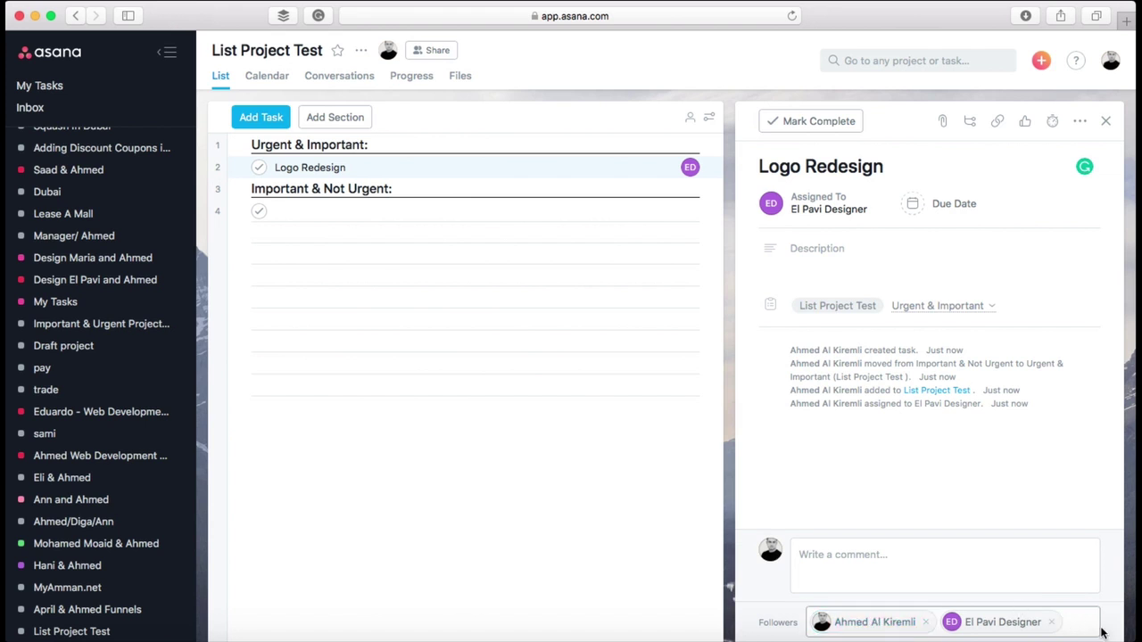
type("aamir")
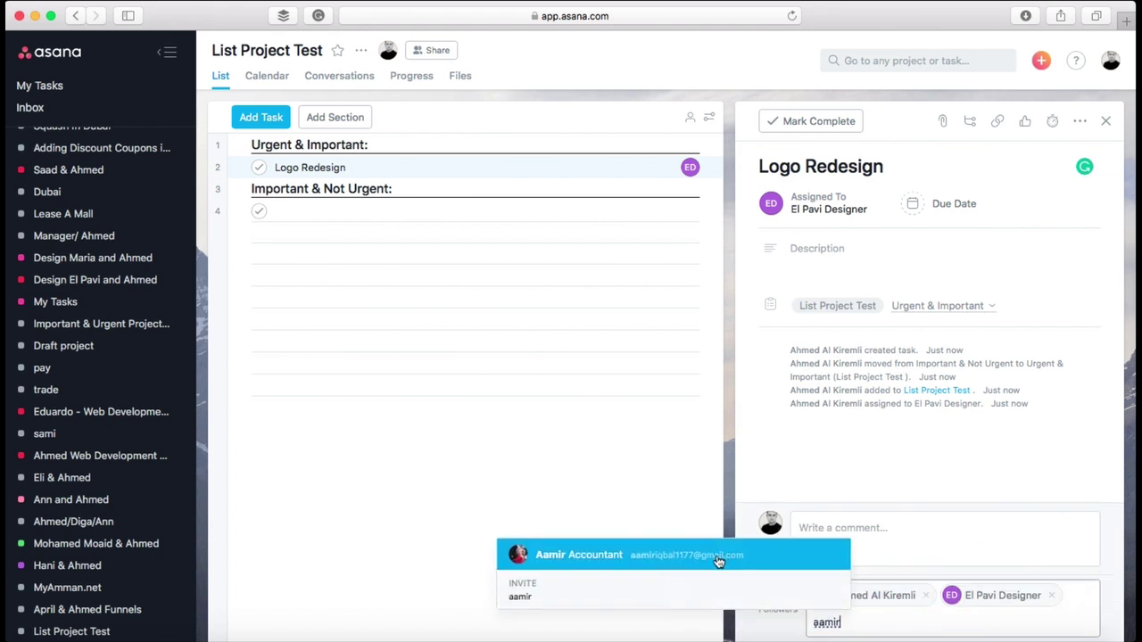
left_click(714, 557)
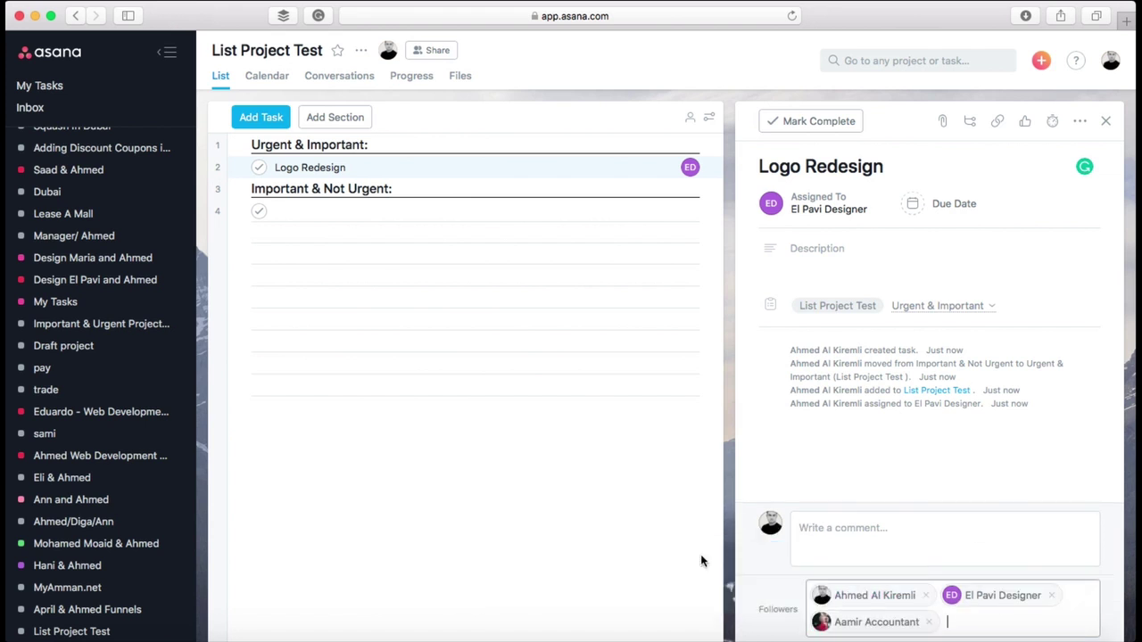
left_click(914, 551)
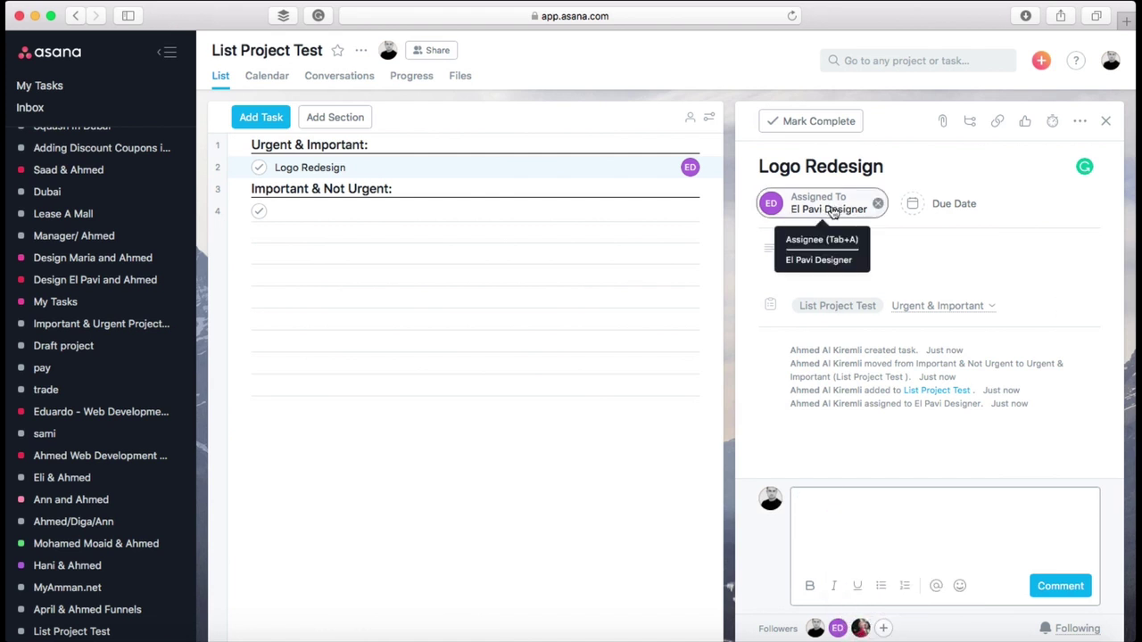
Step: Set the Logo Redesign task's due date to July 31, 2018
left_click(943, 205)
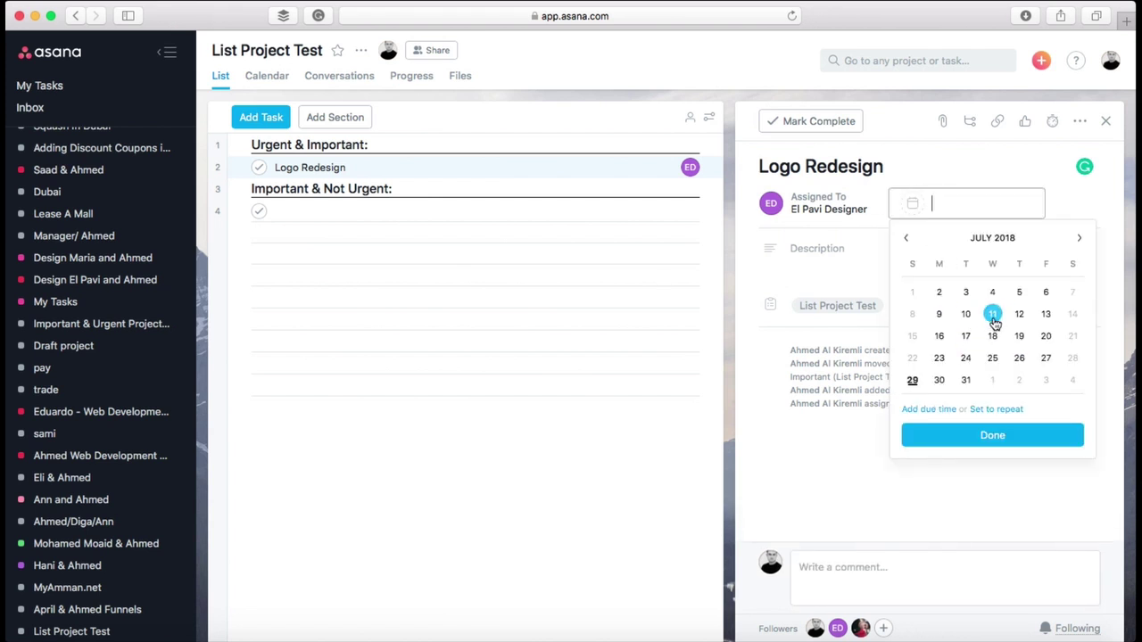
left_click(993, 314)
left_click(948, 209)
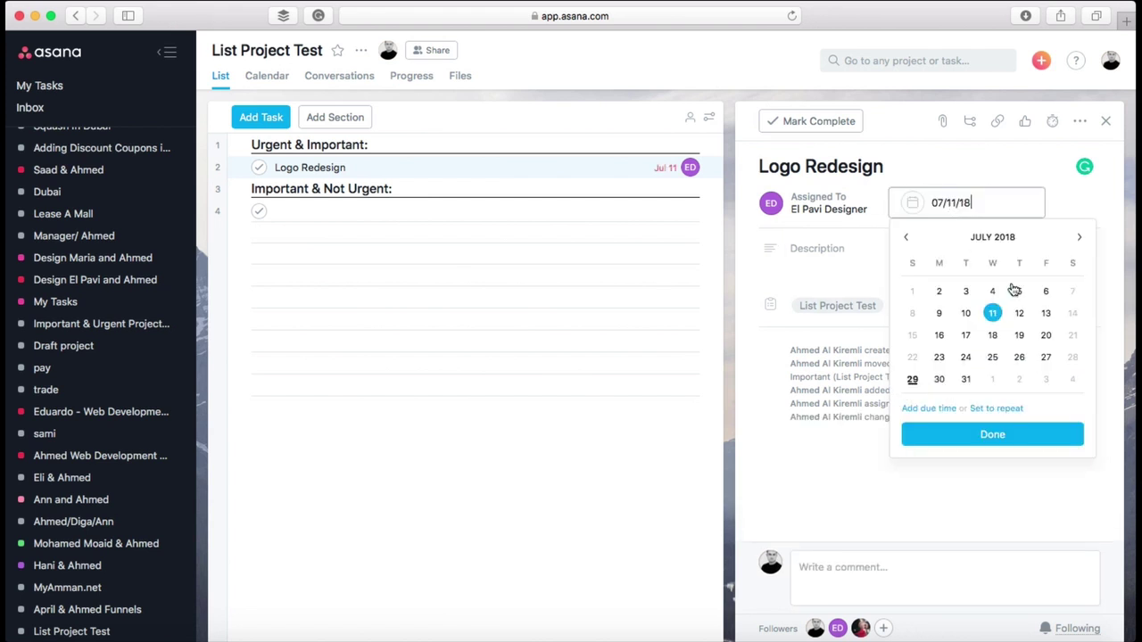
left_click(965, 379)
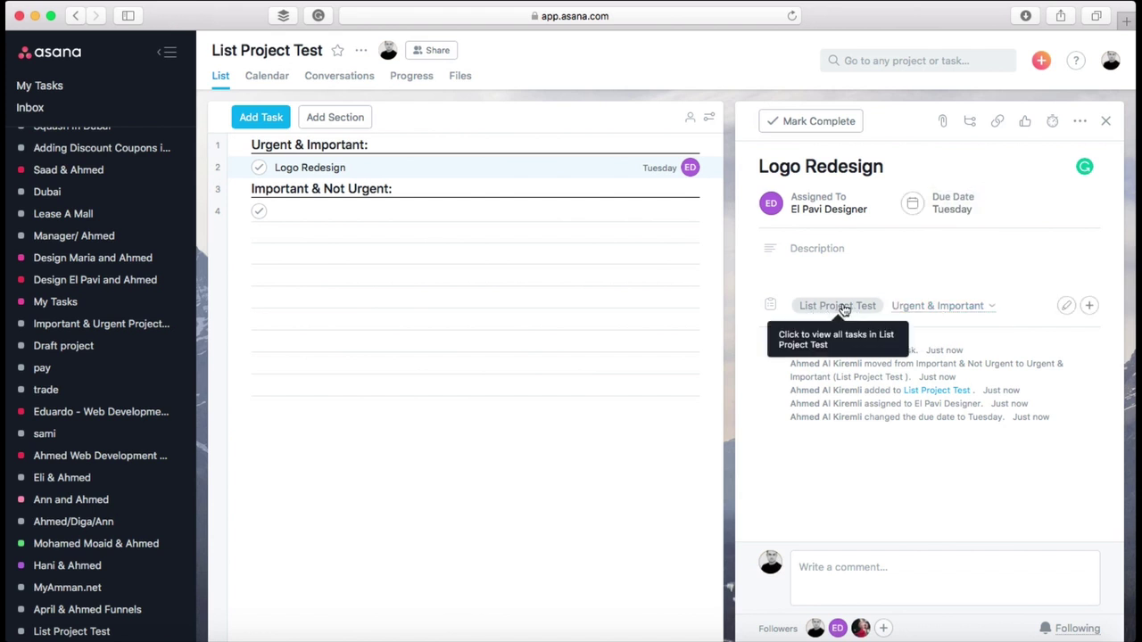
Step: Add the task to two more projects: the second suggested one and the one matching "sh"
left_click(1089, 306)
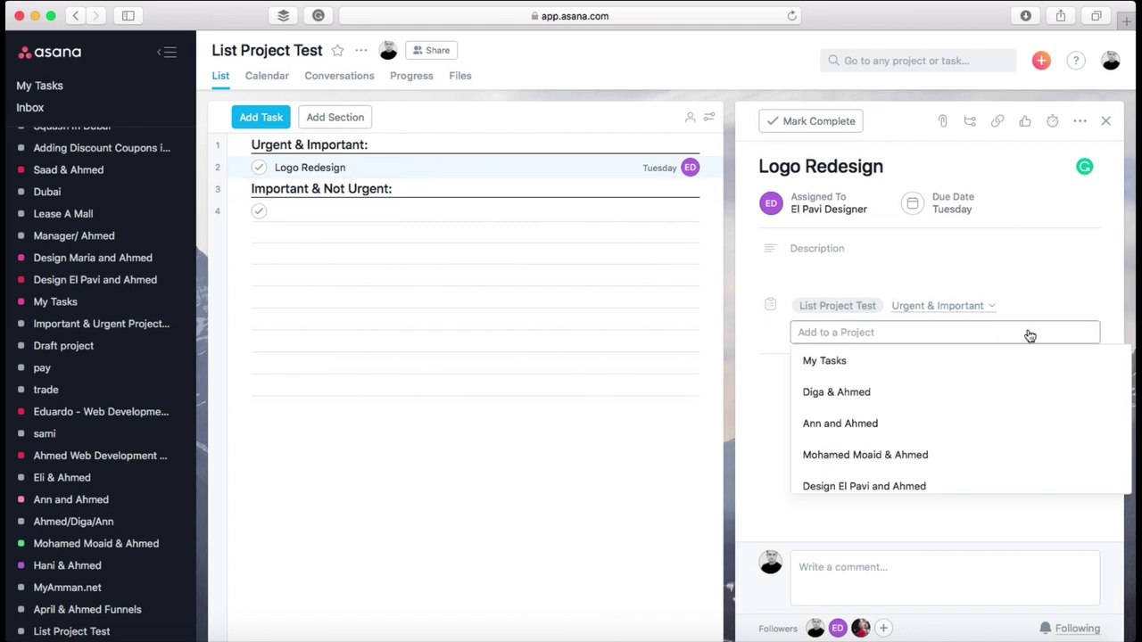
left_click(876, 398)
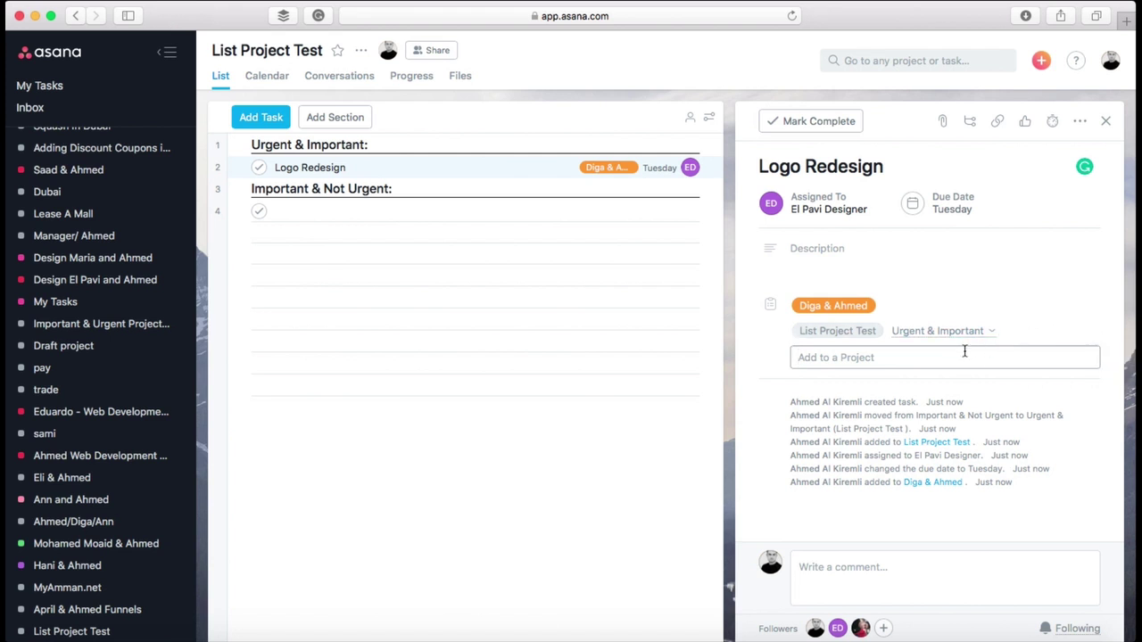
type("sh")
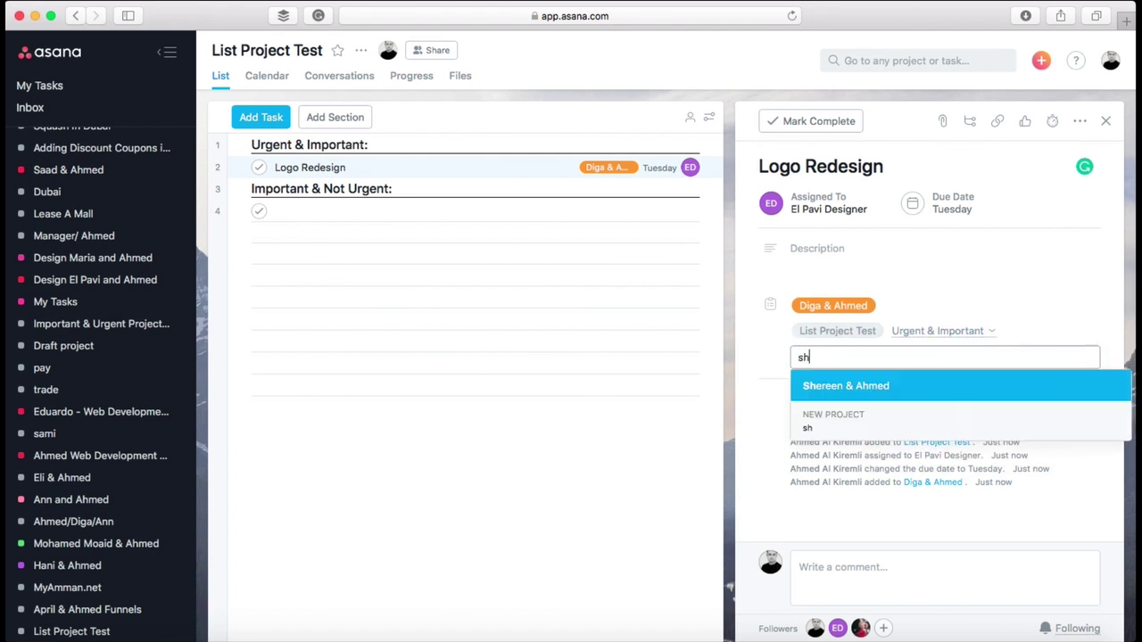
left_click(920, 387)
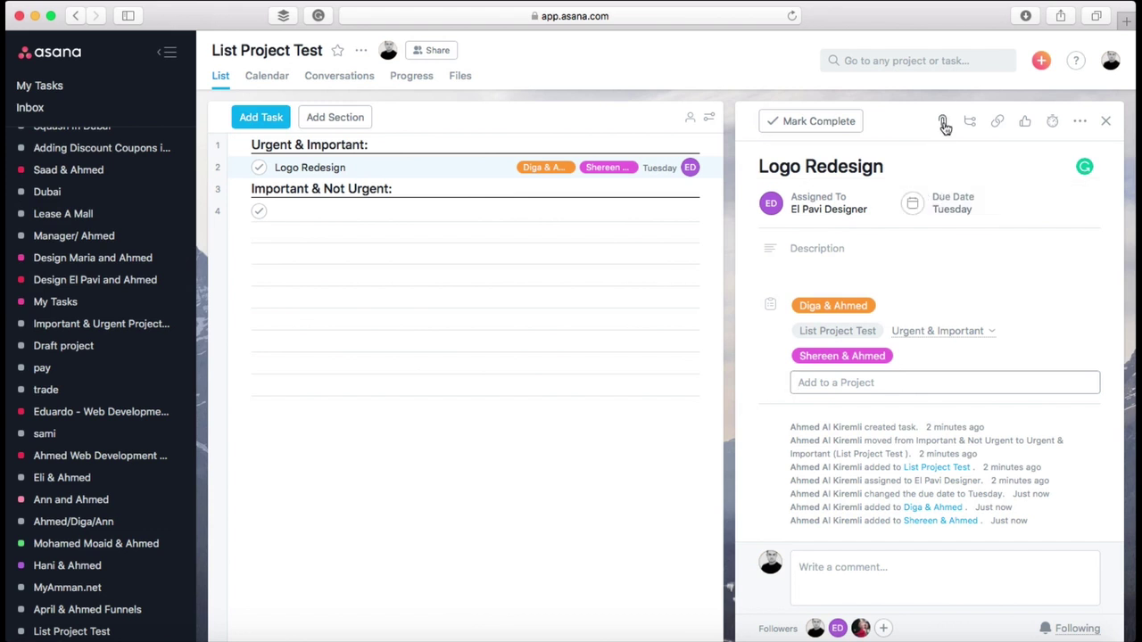
Step: Mark the Logo Redesign task complete and reopen it
left_click(819, 124)
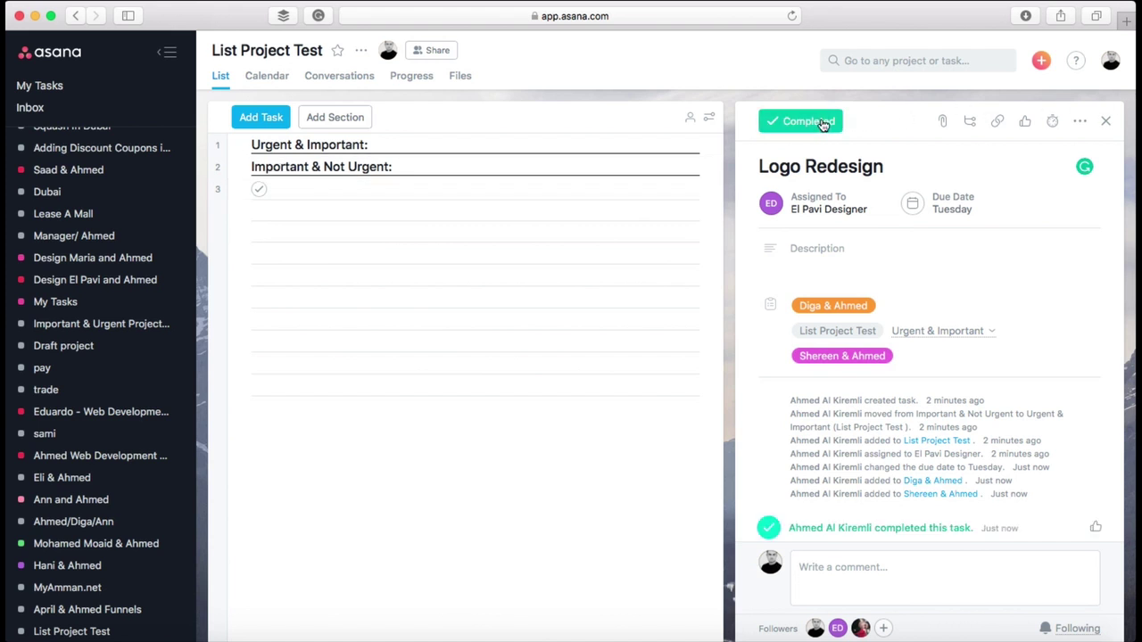
left_click(823, 125)
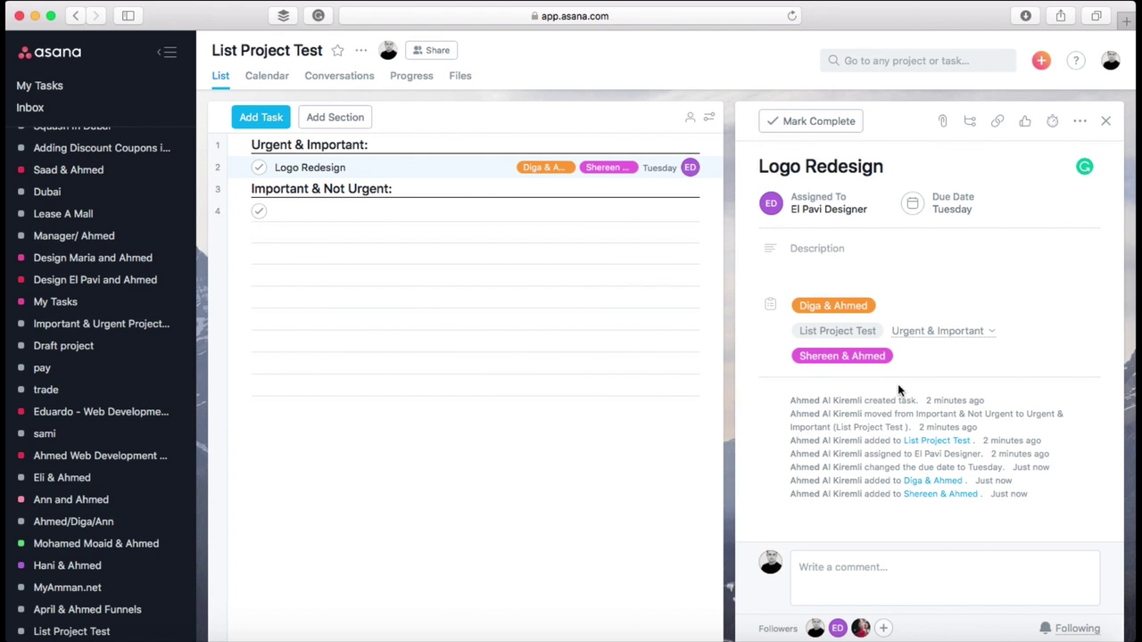
Step: Enter the task description "redesign my logo", followed by the sample lines "a", "a", "ad" and "f"
left_click(854, 575)
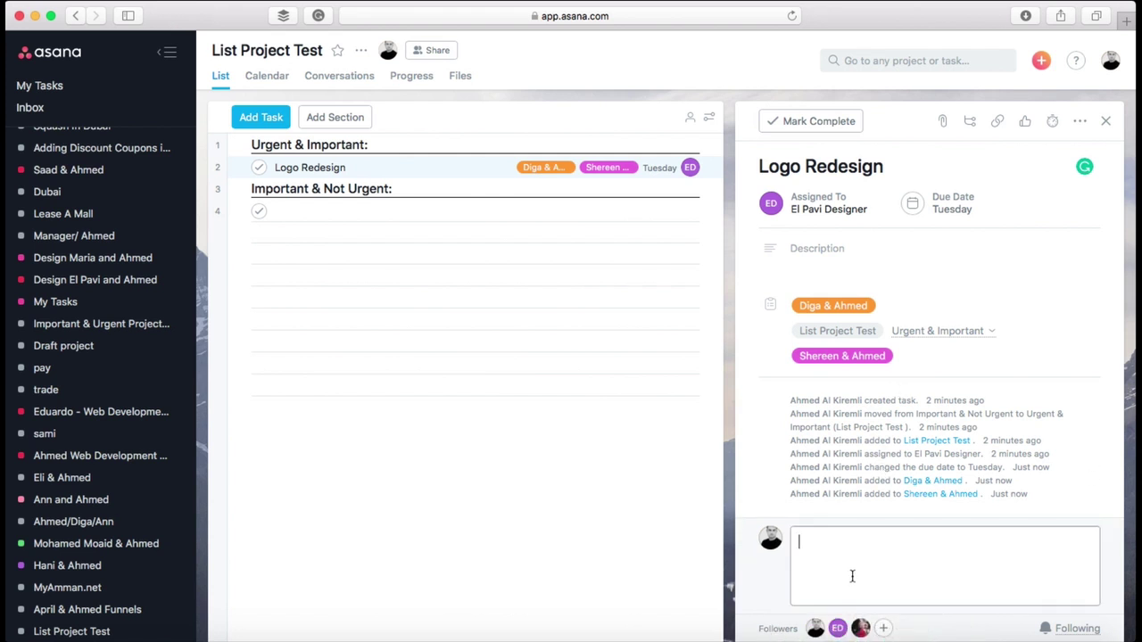
scroll(870, 295, "up", 1)
left_click(844, 256)
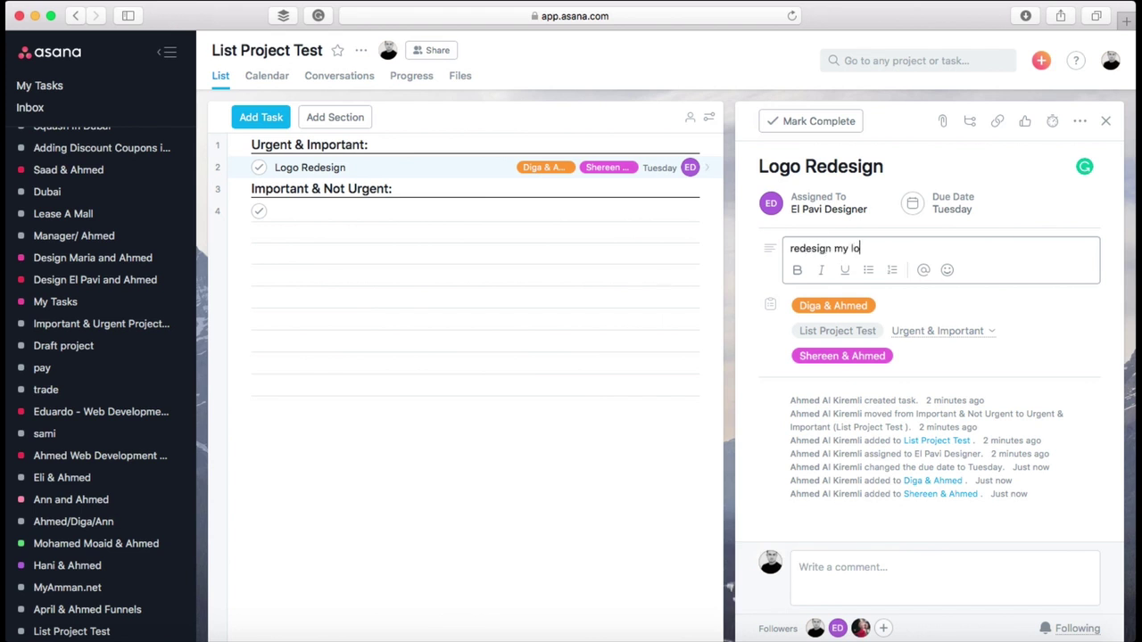
key("Return")
key("Return")
type("a")
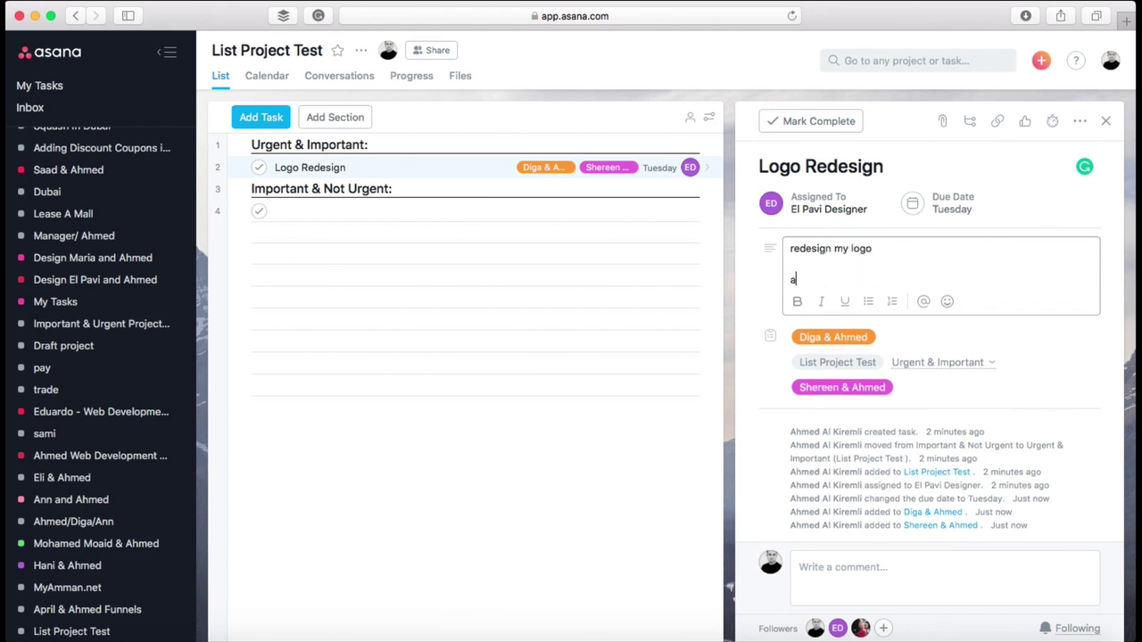
key("Return")
type("a")
key("Return")
key("Return")
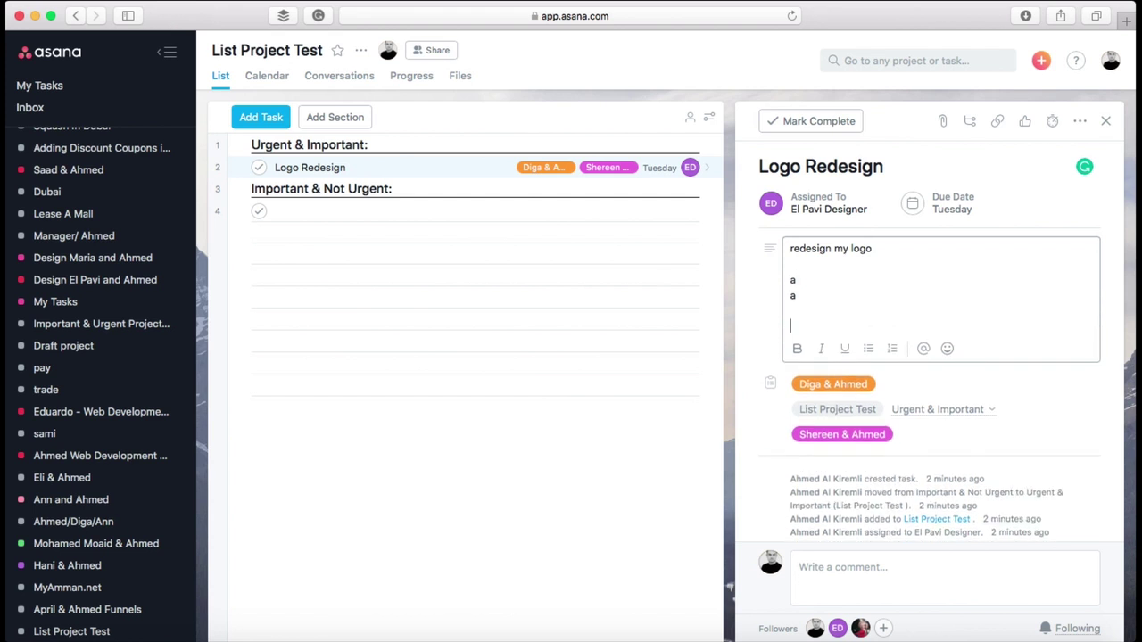
type("ad")
key("Return")
type("f")
key("Return")
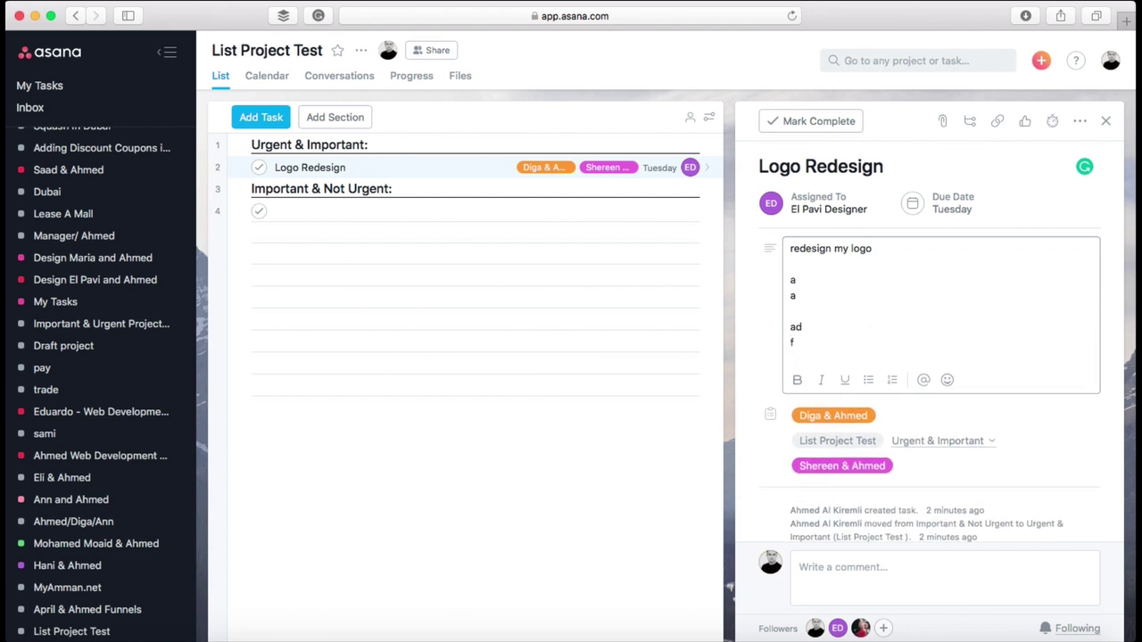
Step: Post the comment "test" on the Logo Redesign task
scroll(892, 357, "down", 3)
left_click(894, 561)
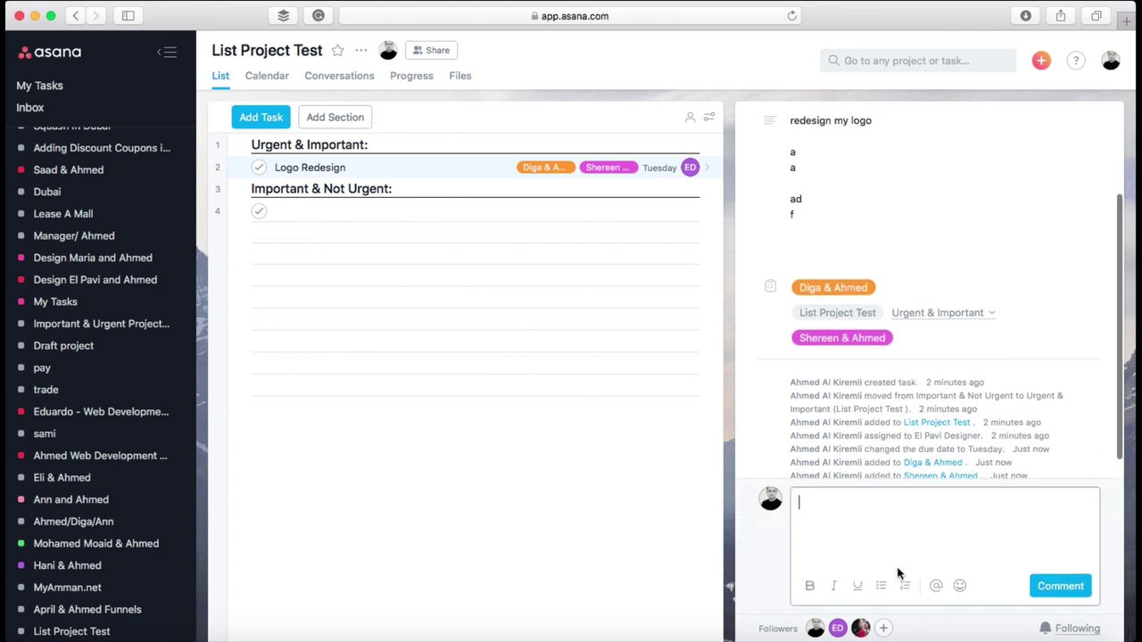
scroll(971, 462, "down", 1)
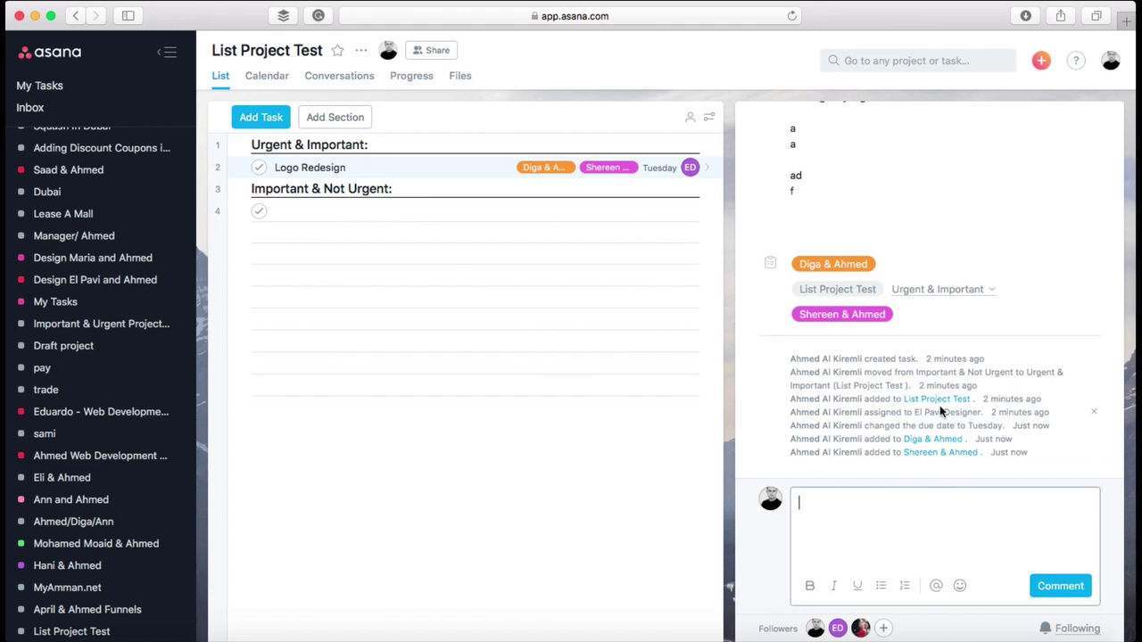
scroll(884, 373, "down", 1)
left_click(1075, 585)
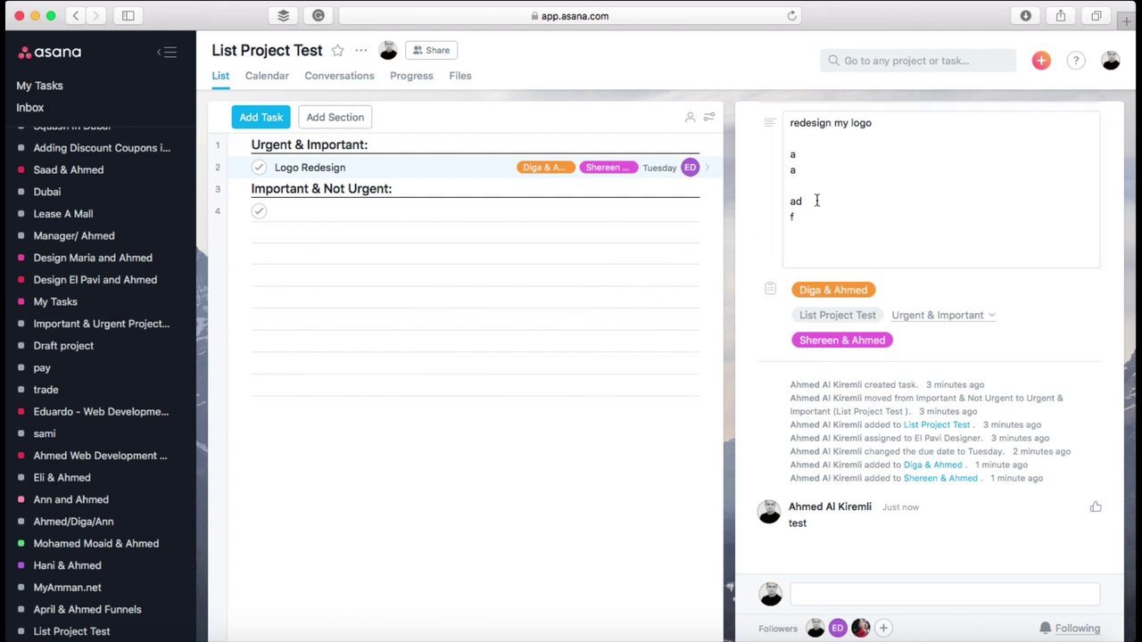
Step: Review the Logo Redesign task's details, description, linked projects, activity history and posted comment
scroll(816, 201, "up", 3)
scroll(817, 265, "down", 3)
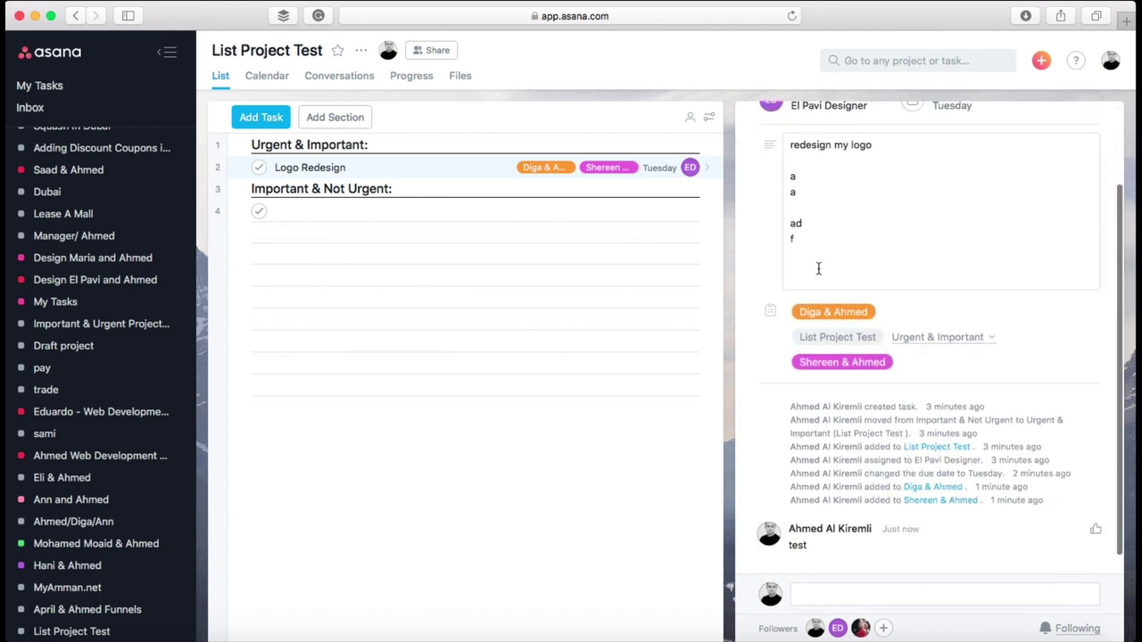
scroll(819, 272, "up", 2)
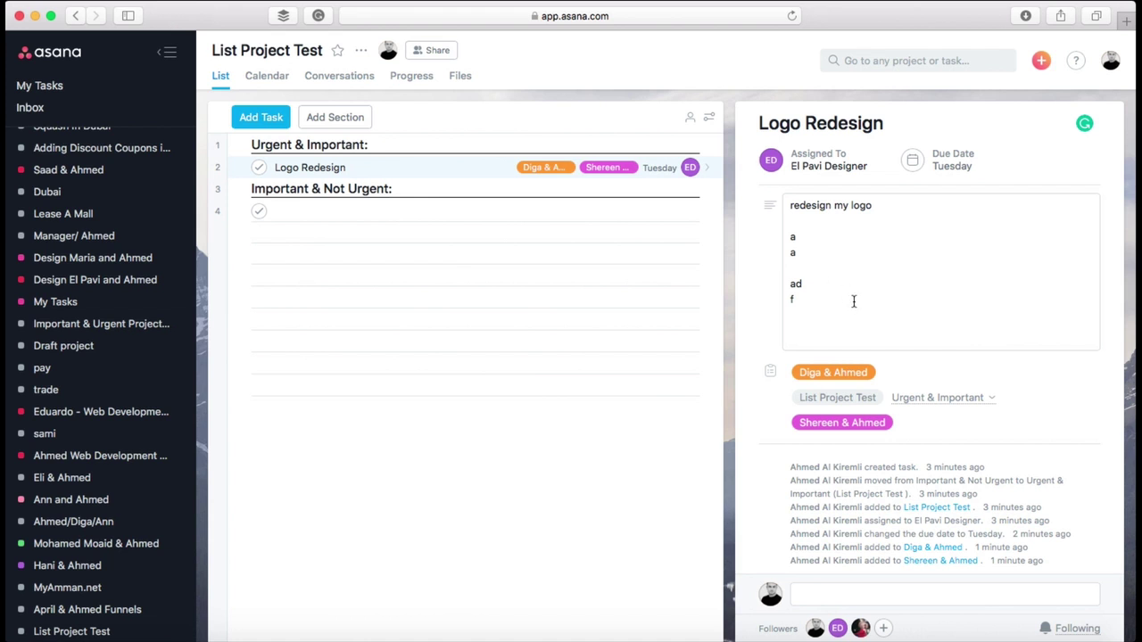
scroll(853, 302, "down", 2)
scroll(853, 304, "up", 3)
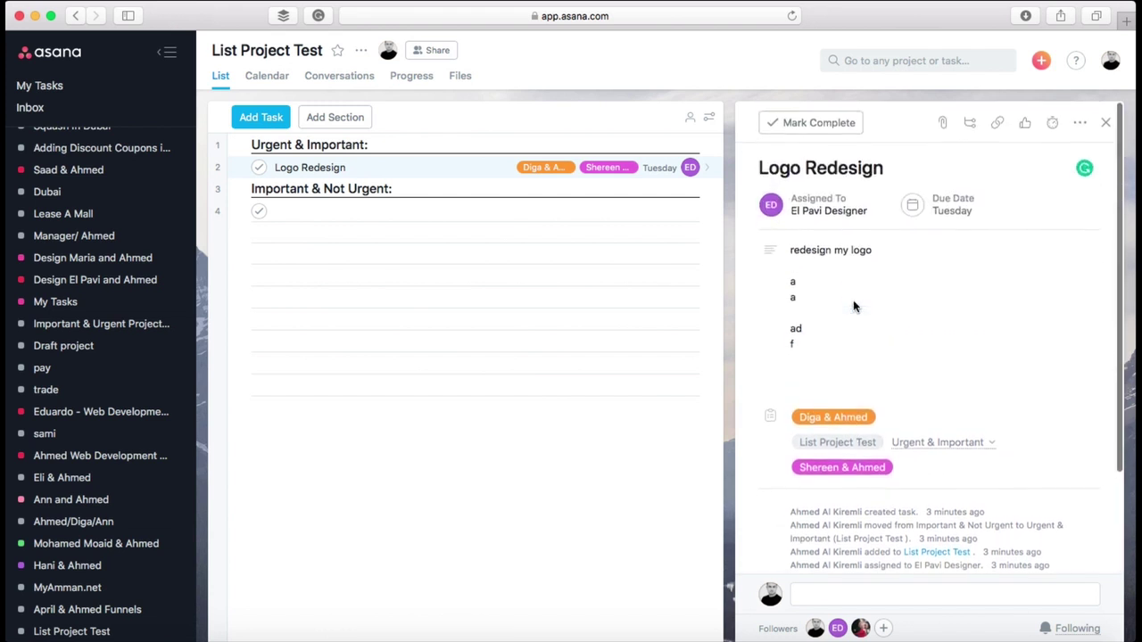
scroll(853, 300, "down", 3)
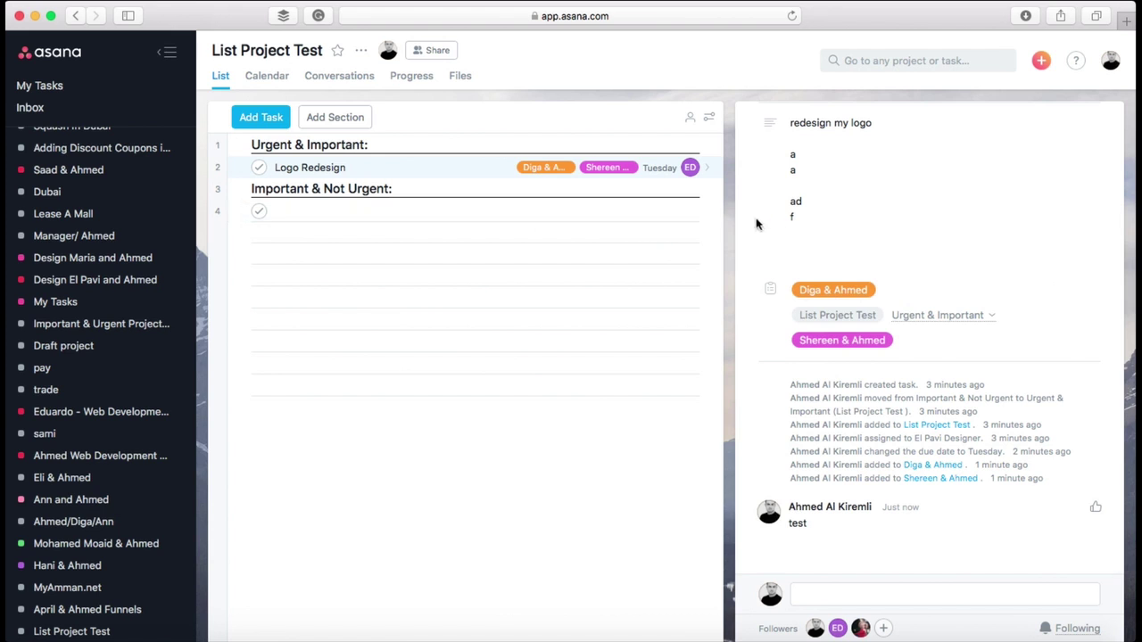
scroll(842, 231, "up", 3)
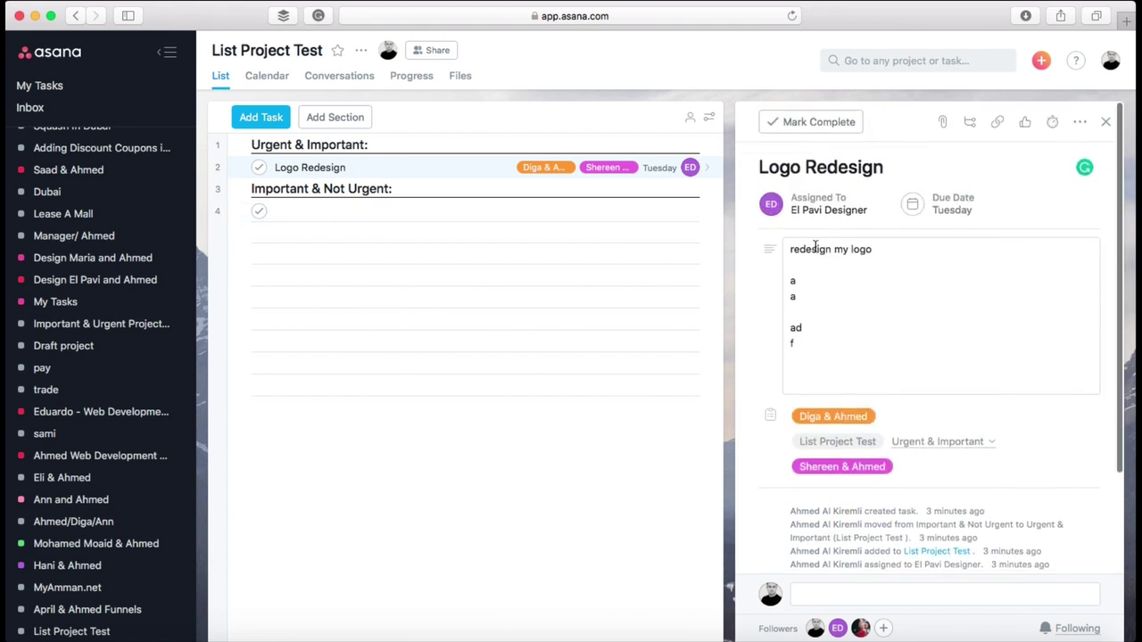
left_click(1054, 123)
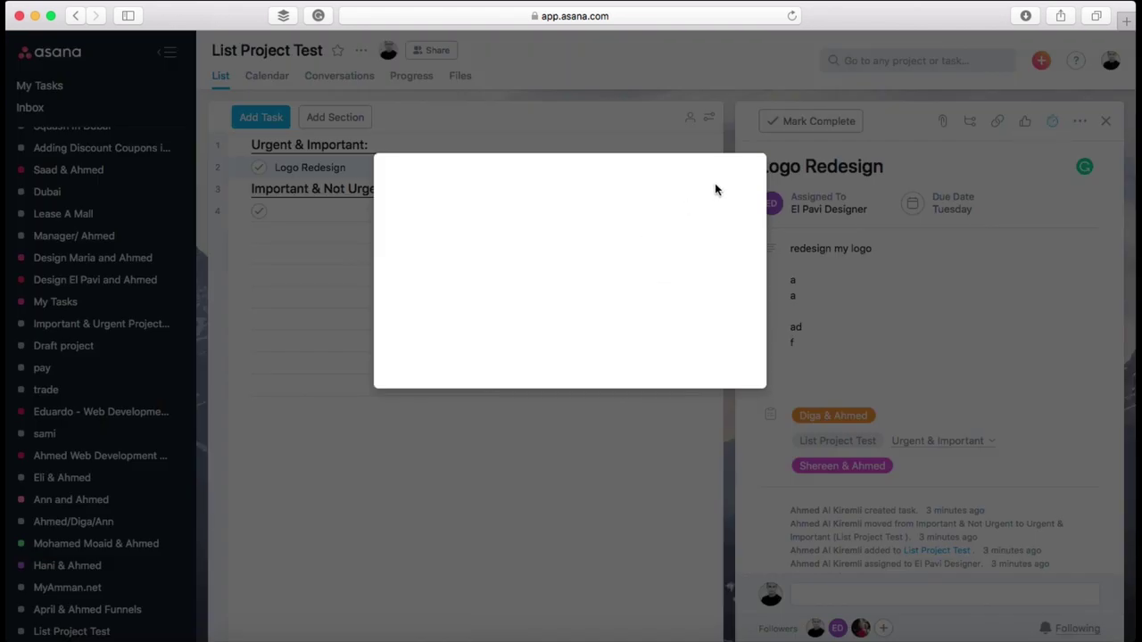
key("Escape")
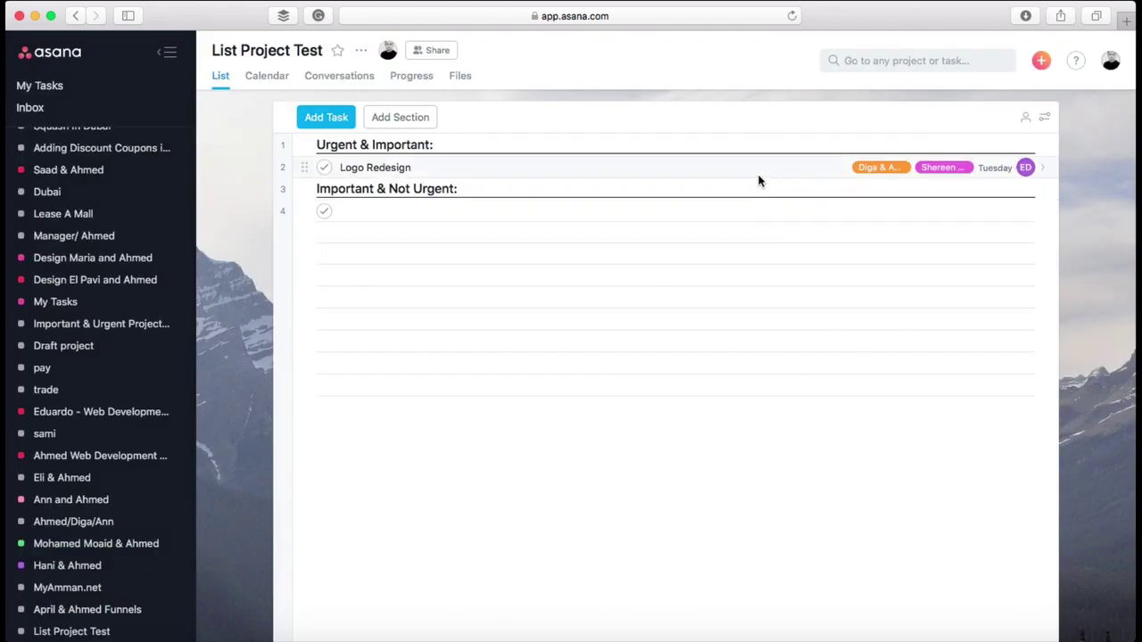
left_click(373, 167)
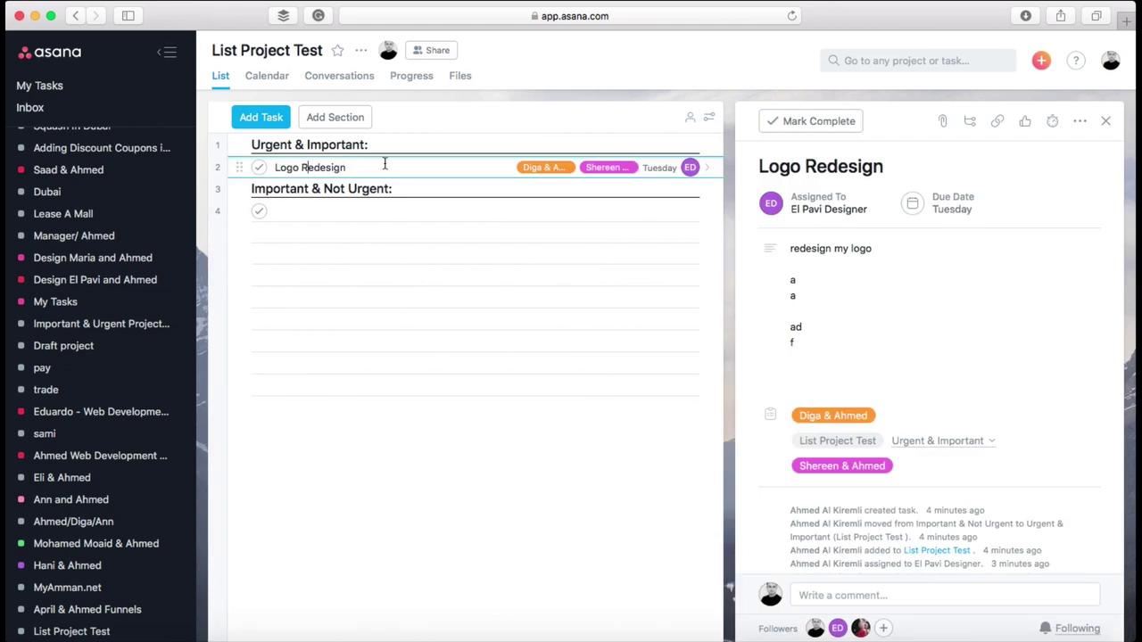
Step: Examine the additional actions for the Logo Redesign task, its description formatting options, linked projects, activity history and comment
left_click(1080, 123)
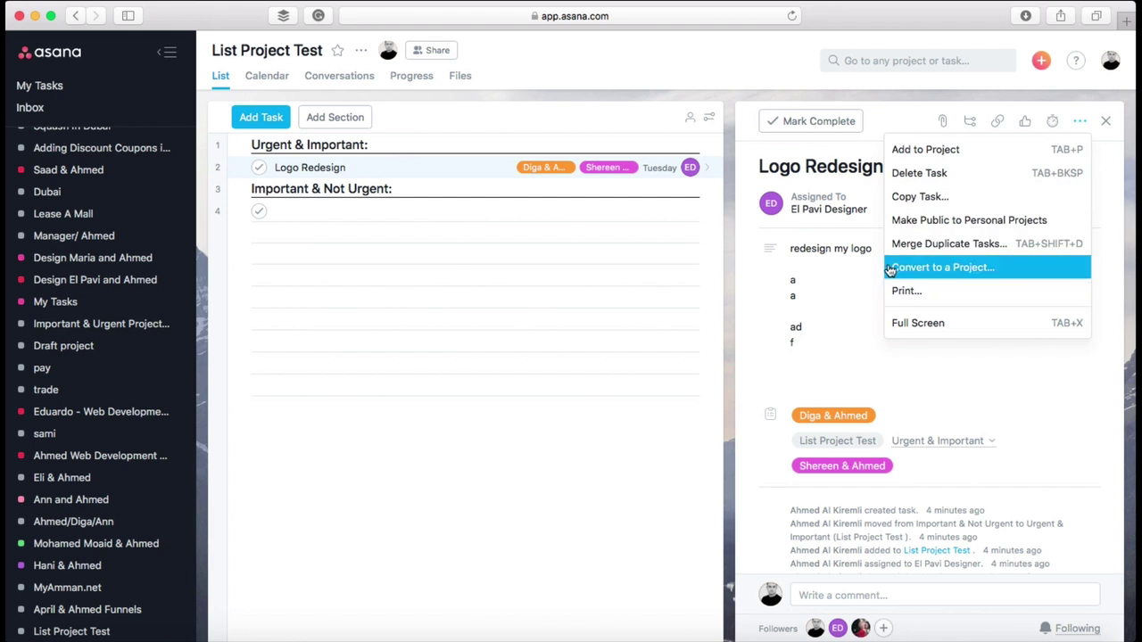
left_click(854, 339)
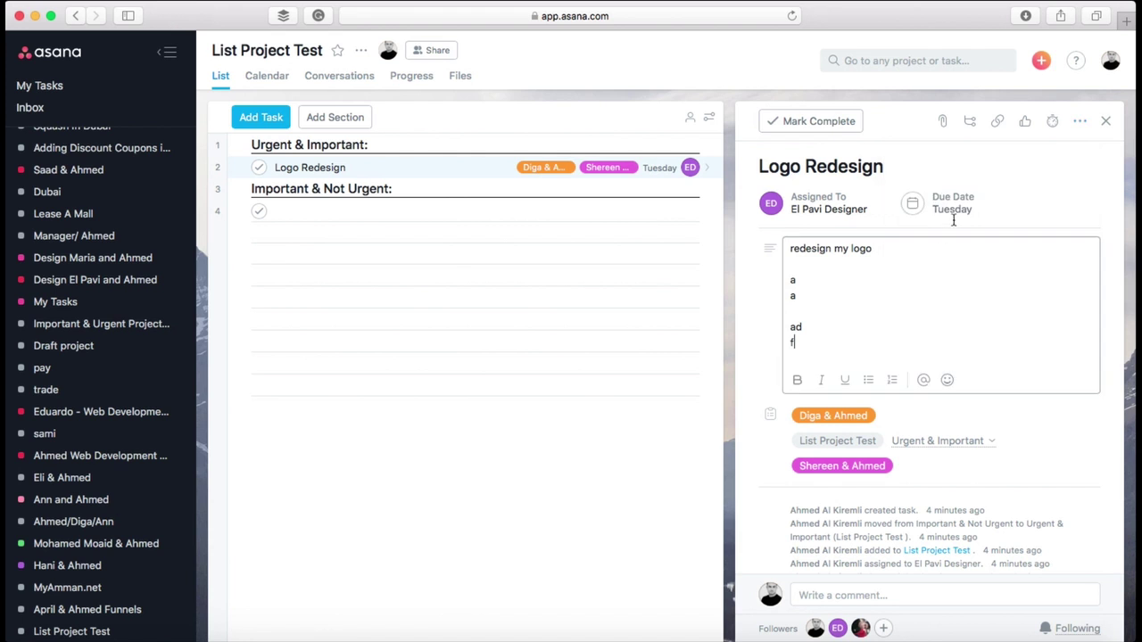
scroll(893, 303, "down", 3)
scroll(893, 309, "up", 3)
scroll(894, 308, "down", 4)
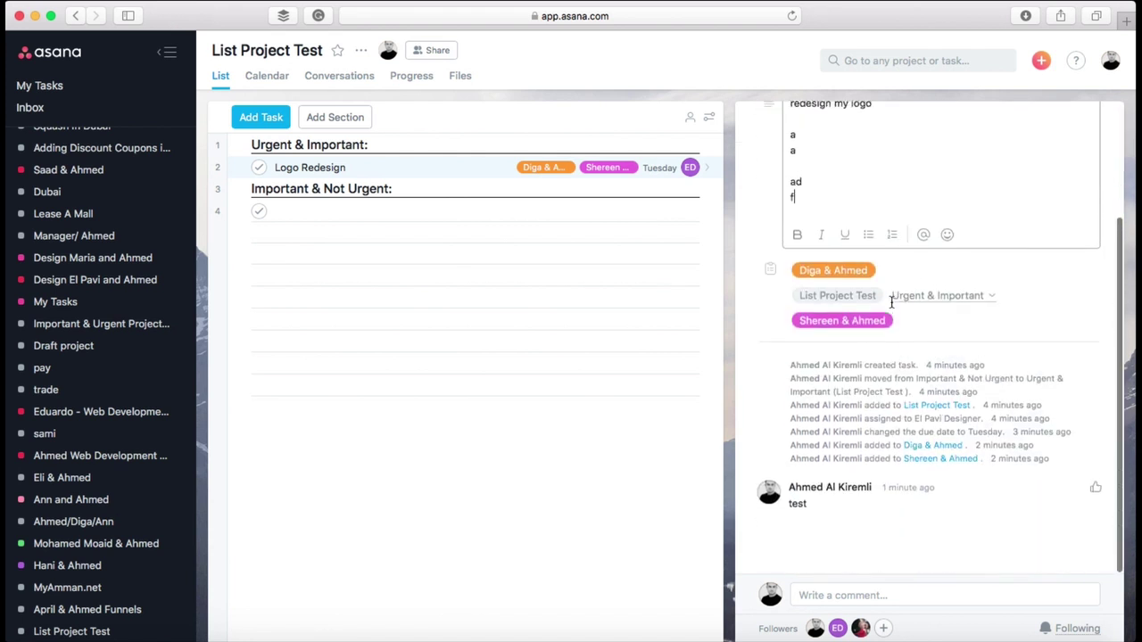
scroll(890, 295, "up", 1)
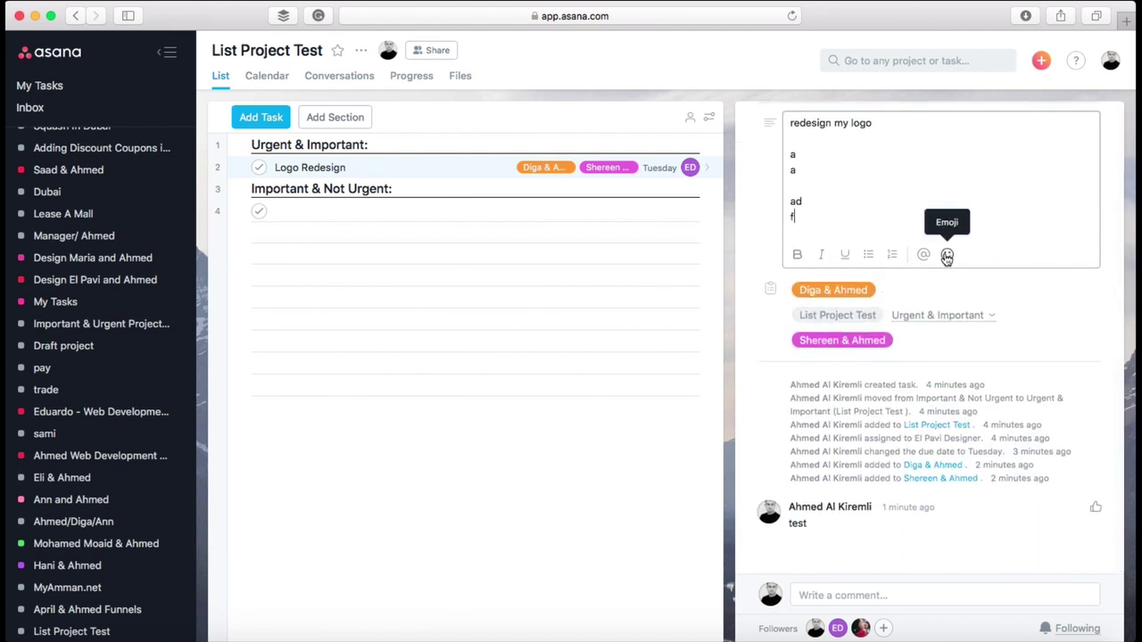
scroll(905, 223, "up", 3)
scroll(906, 223, "down", 1)
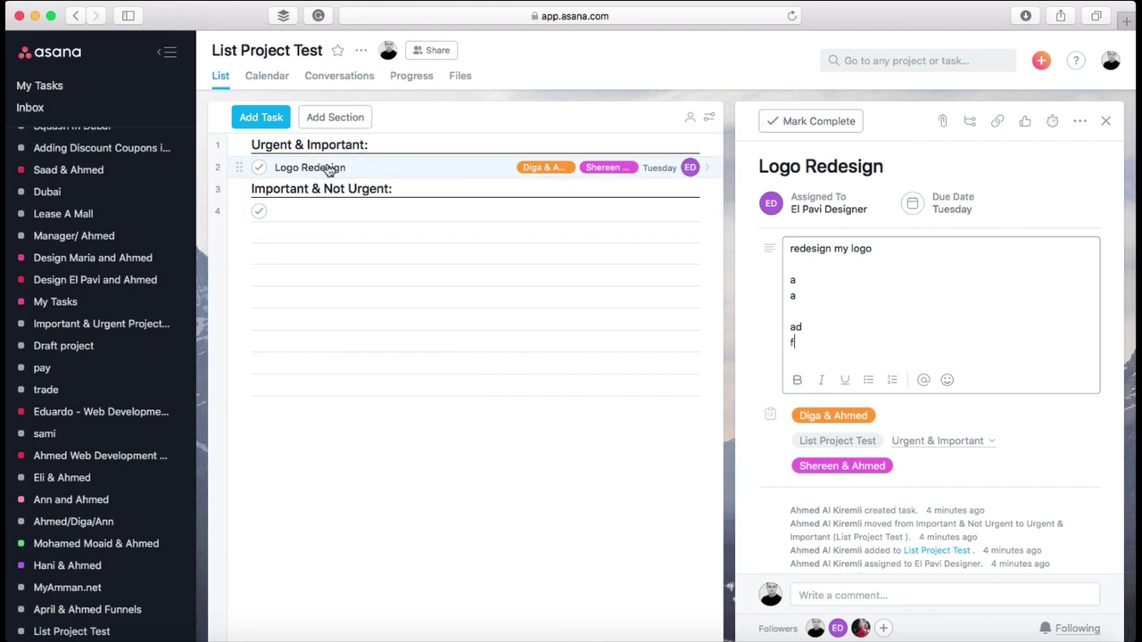
Step: Set the List Project Test project's highlight color to crimson red
left_click(359, 55)
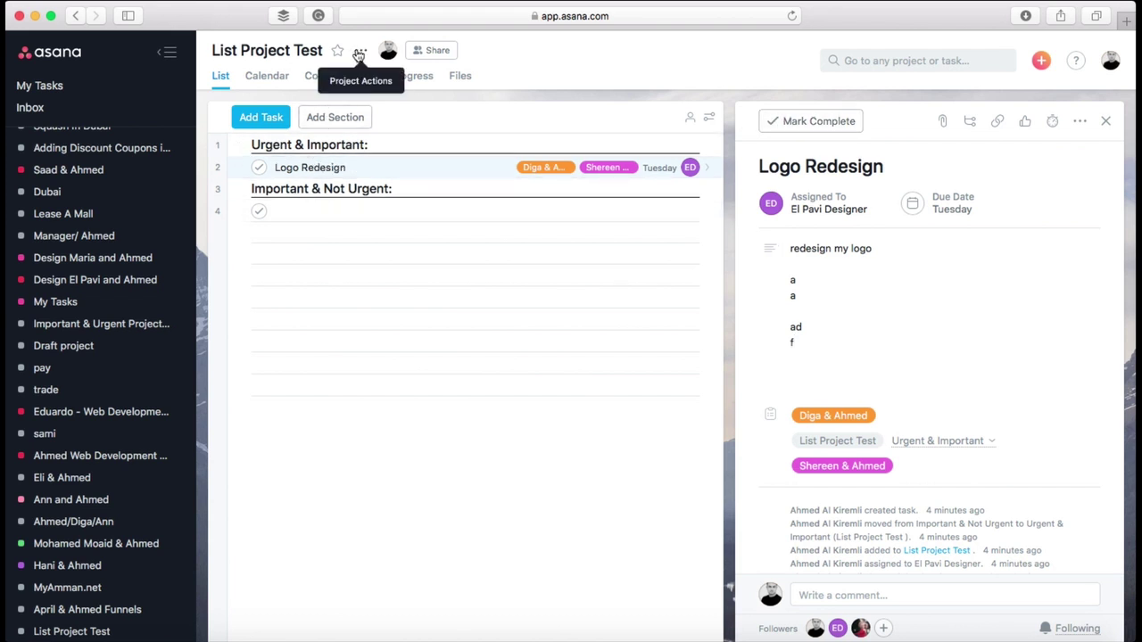
left_click(358, 56)
mouse_move(377, 205)
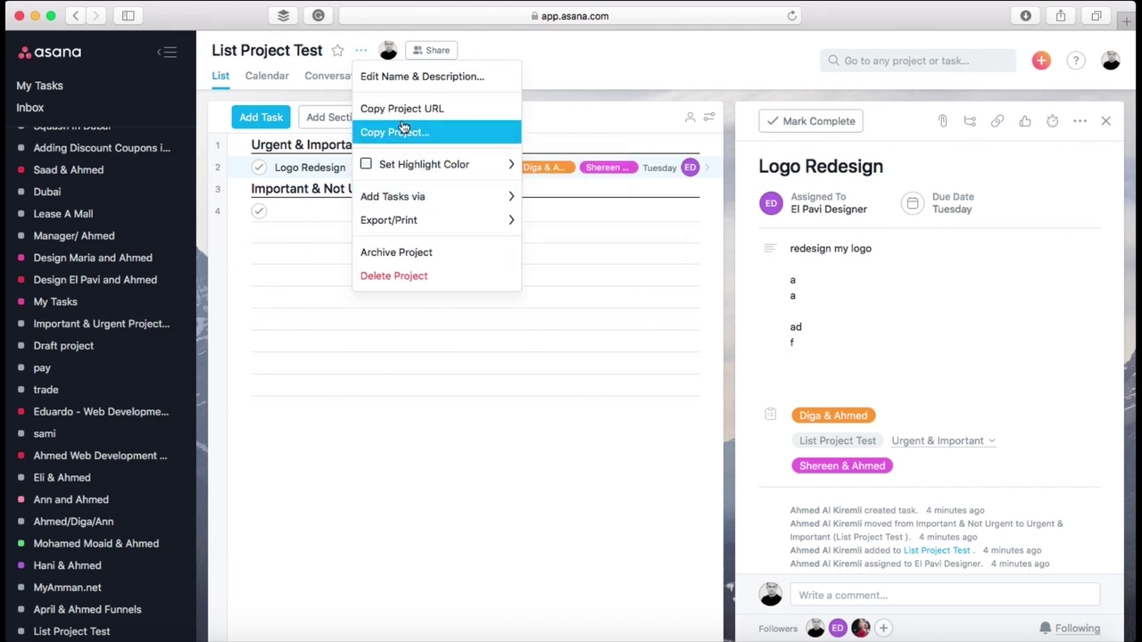
mouse_move(403, 164)
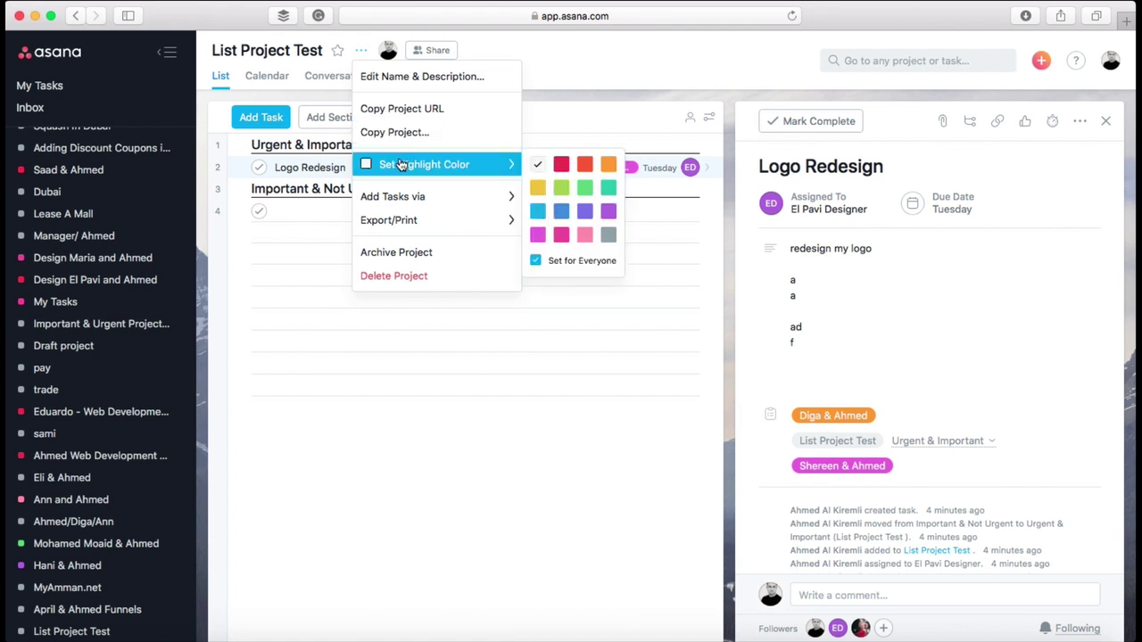
left_click(561, 168)
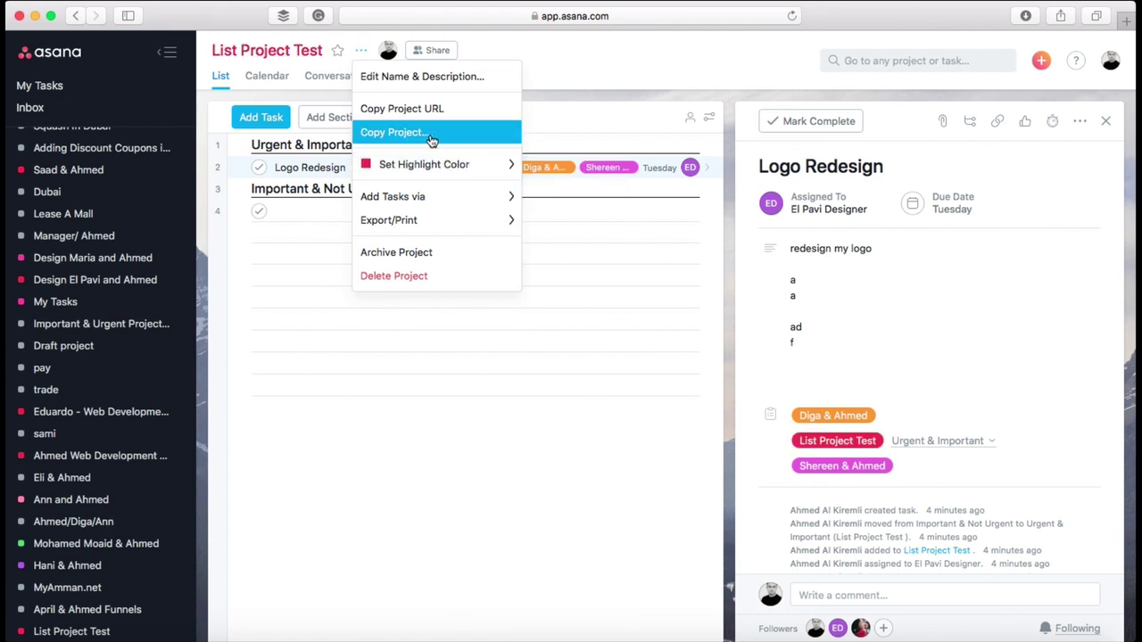
Step: Examine the project's options for adding tasks from other sources and for exporting or printing
mouse_move(439, 191)
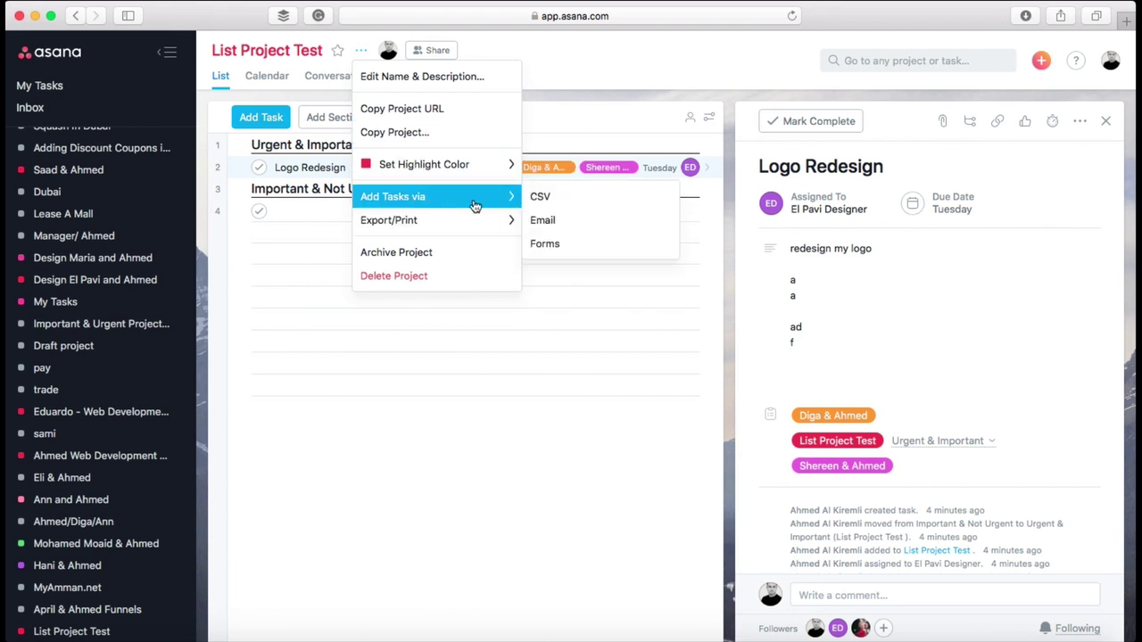
mouse_move(475, 221)
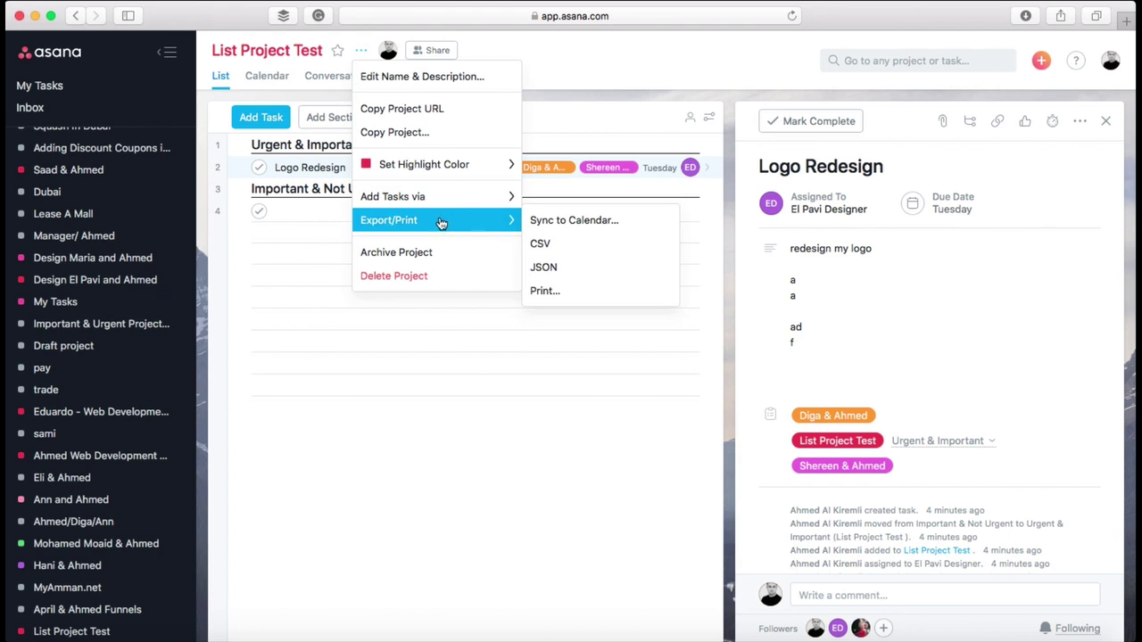
left_click(277, 268)
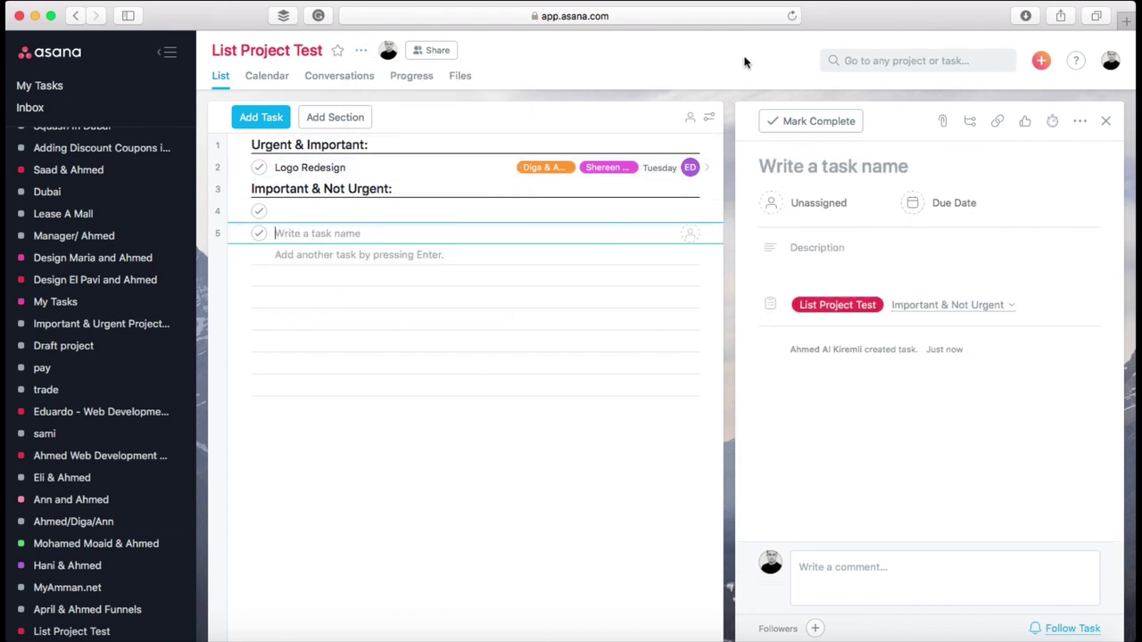
Step: Share the project with the designer assigned to Logo Redesign by adding them as a member notified of new tasks
left_click(429, 51)
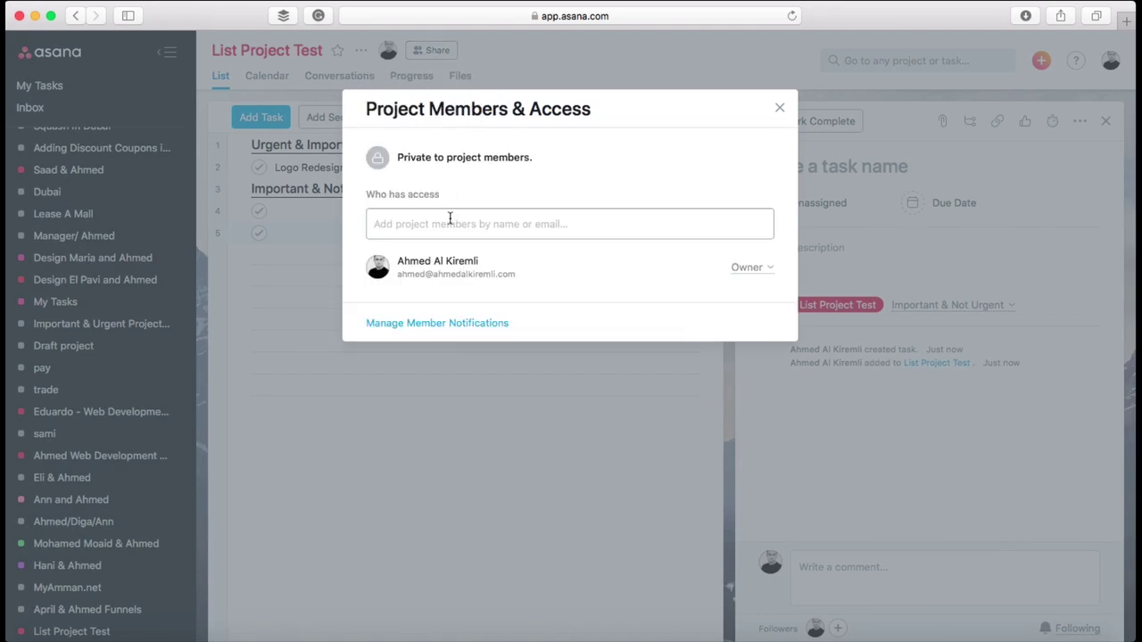
type("pa")
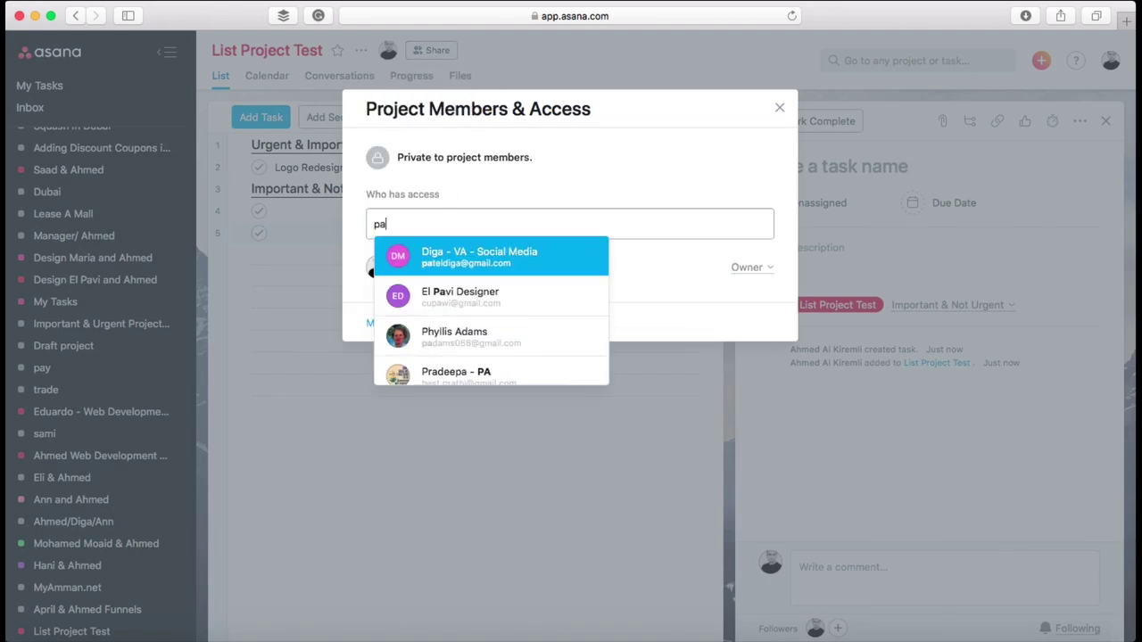
left_click(403, 300)
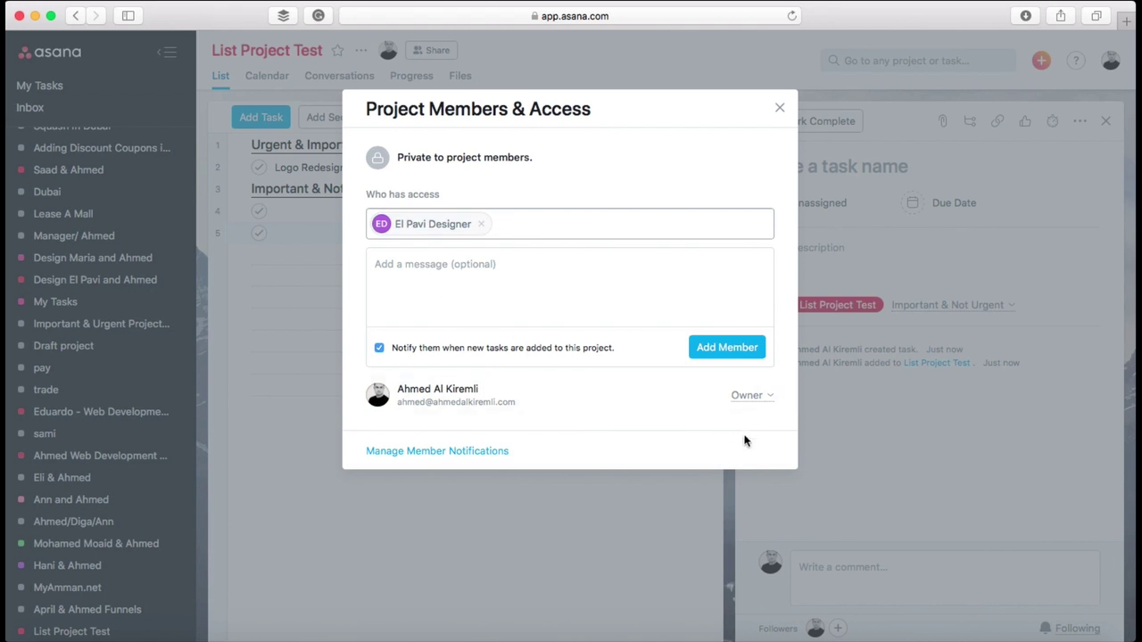
left_click(727, 348)
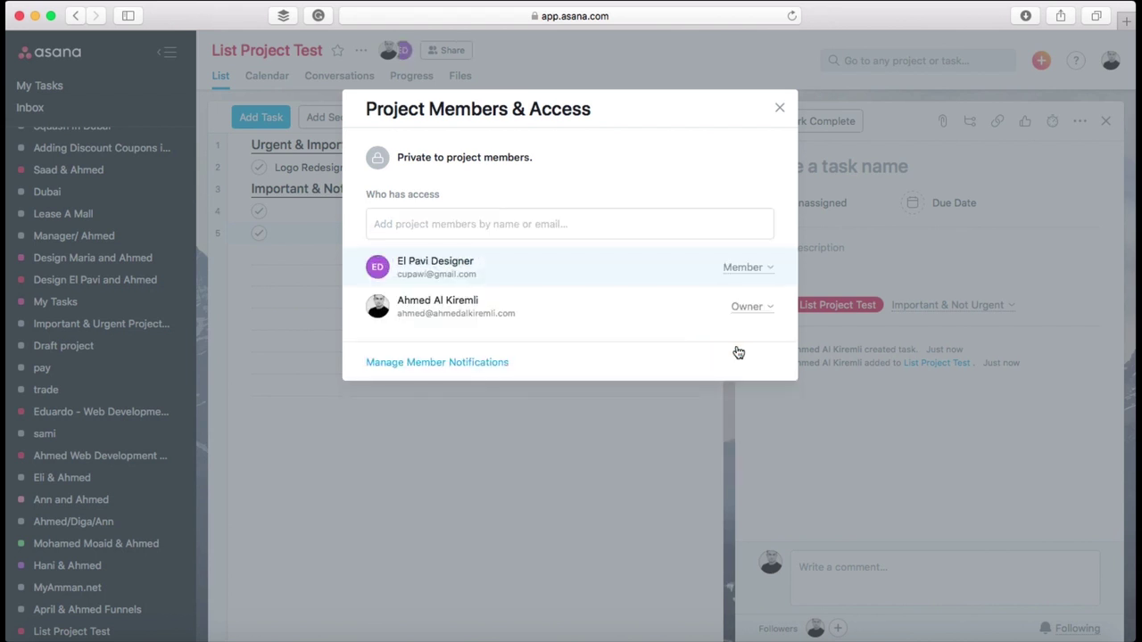
left_click(778, 109)
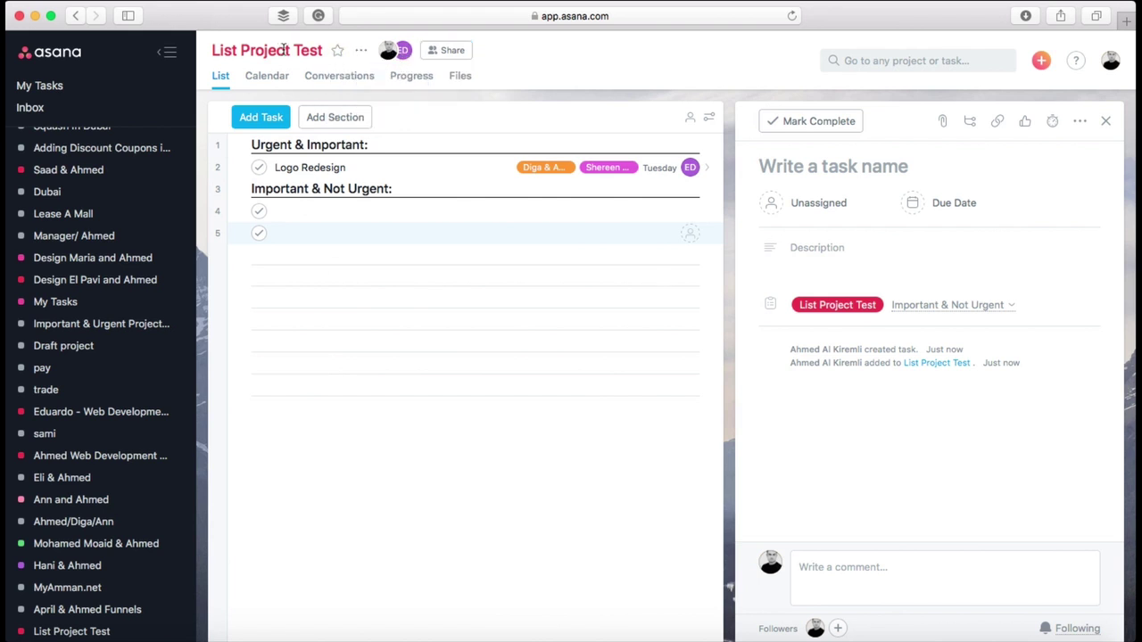
Step: Try to rename the List Project Test project as "Design work"
left_click(360, 50)
left_click(373, 77)
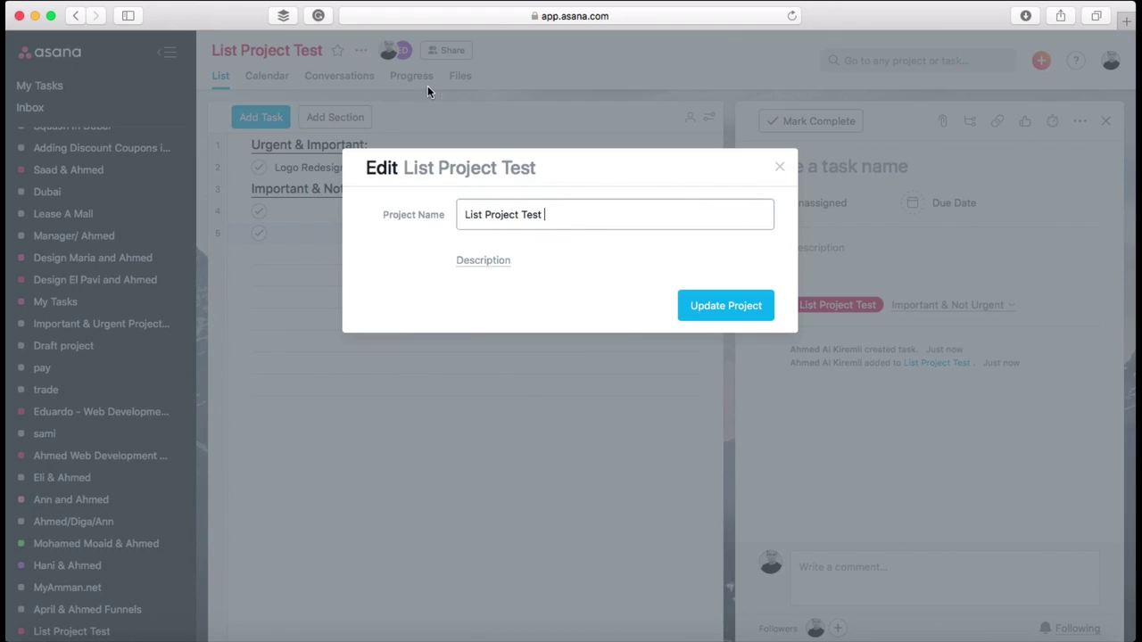
triple_click(521, 207)
type("d")
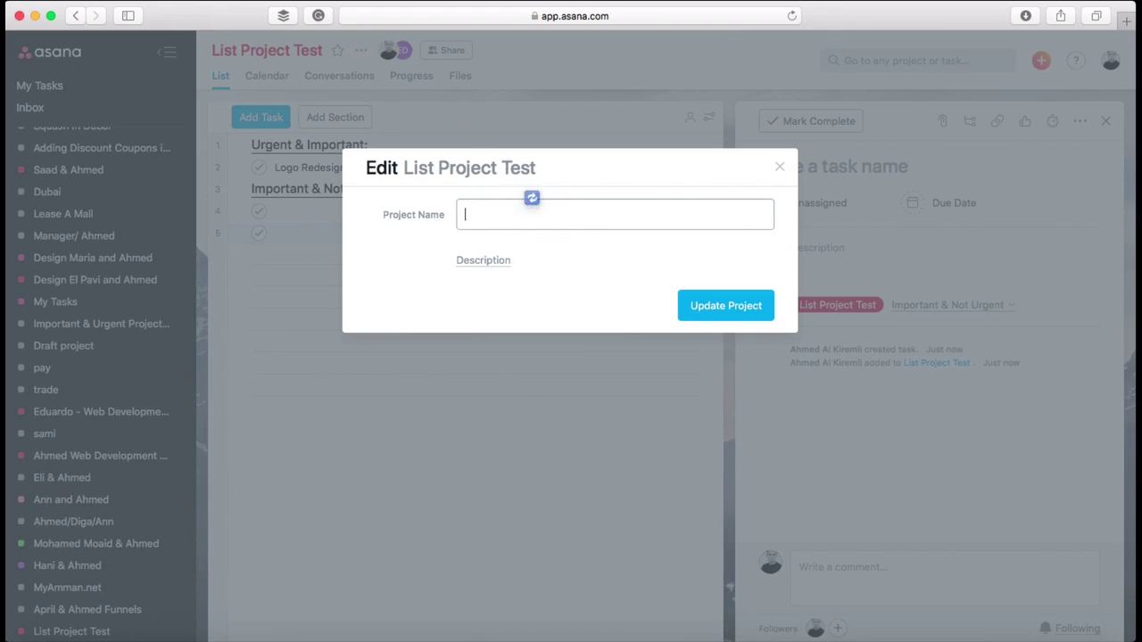
type("esign work with")
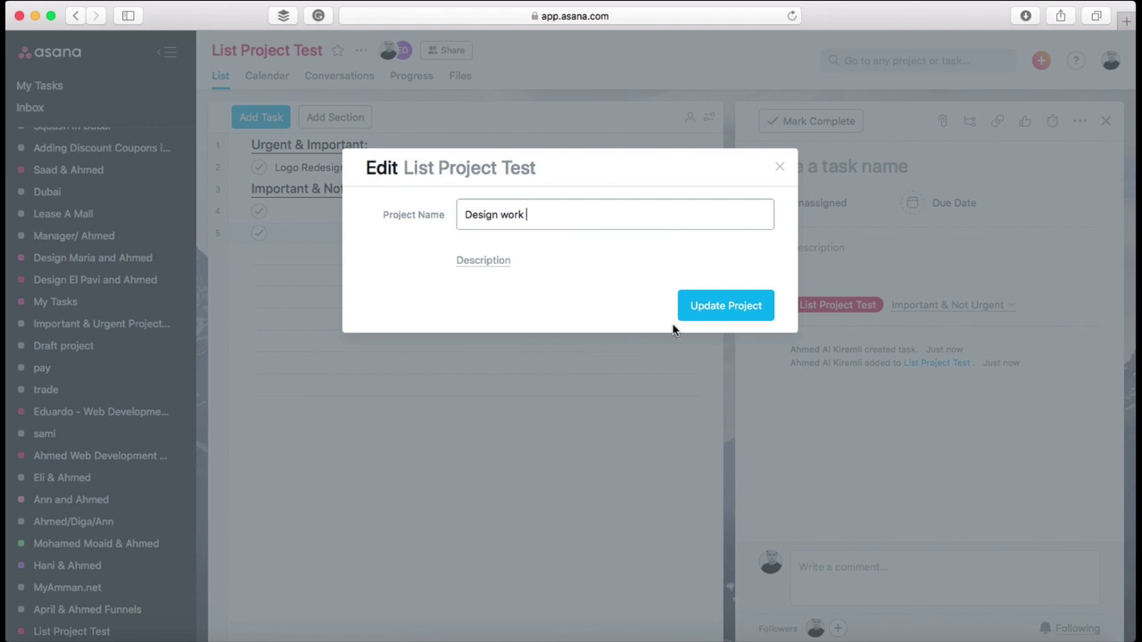
left_click(759, 306)
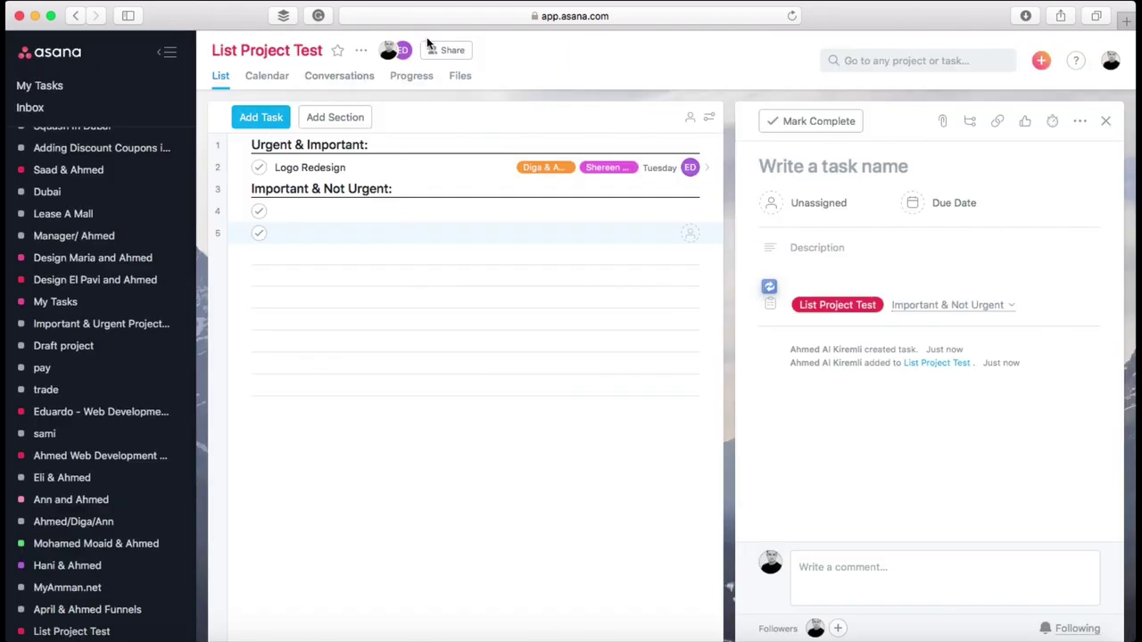